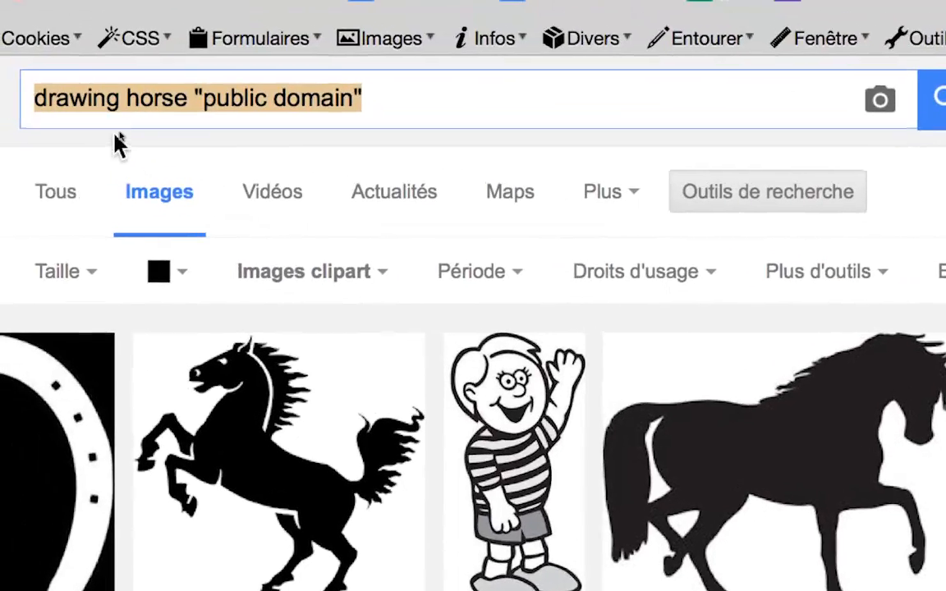
# Change the image search to horse "public domain" and filter the clipart results by the colour black
pyautogui.click(45, 30)
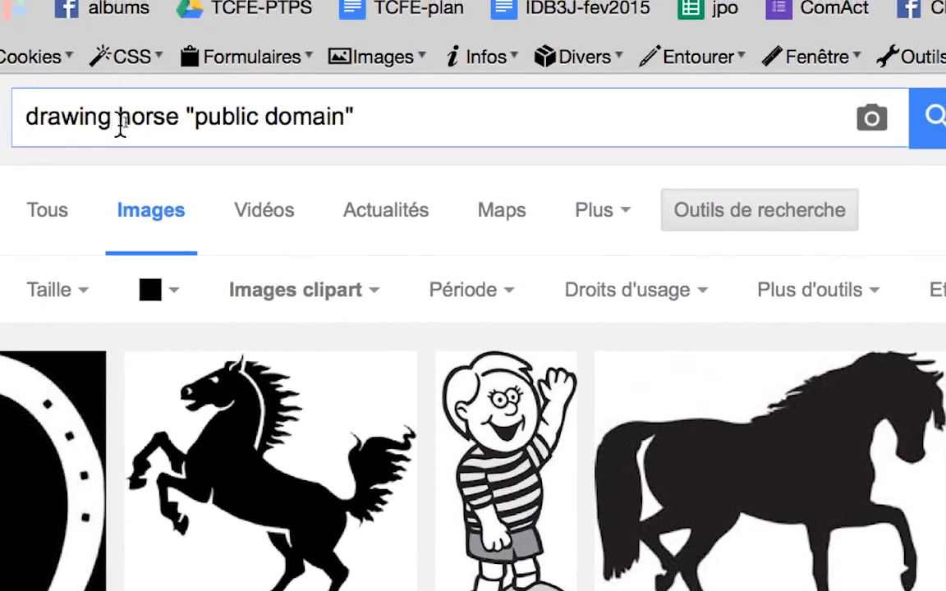
pyautogui.doubleClick(117, 123)
pyautogui.press('BackSpace')
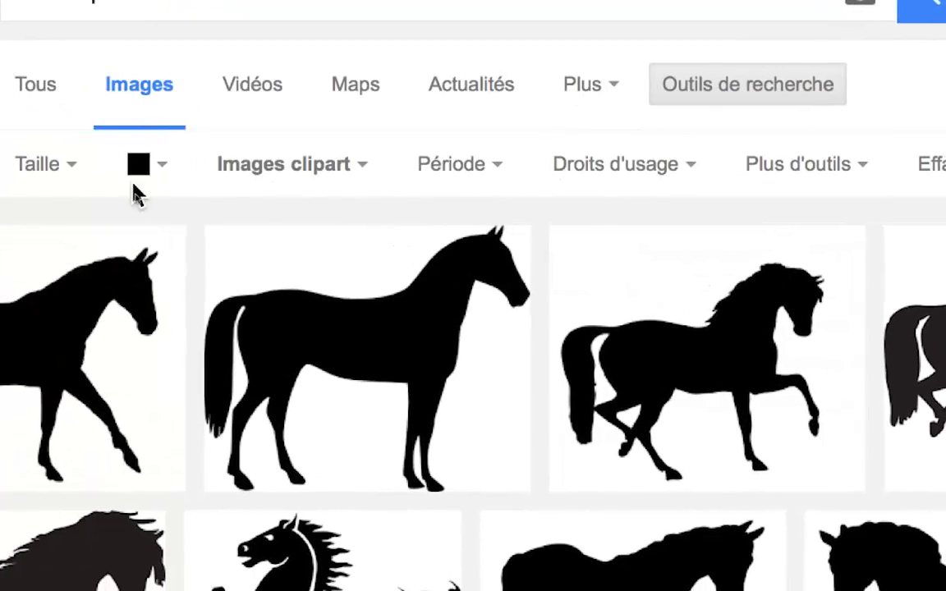
pyautogui.click(156, 176)
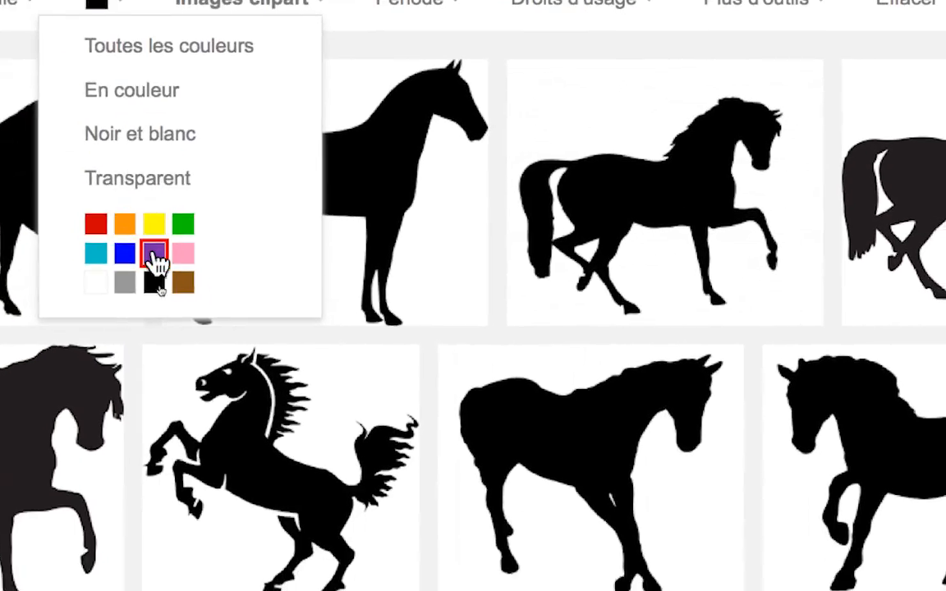
pyautogui.click(153, 263)
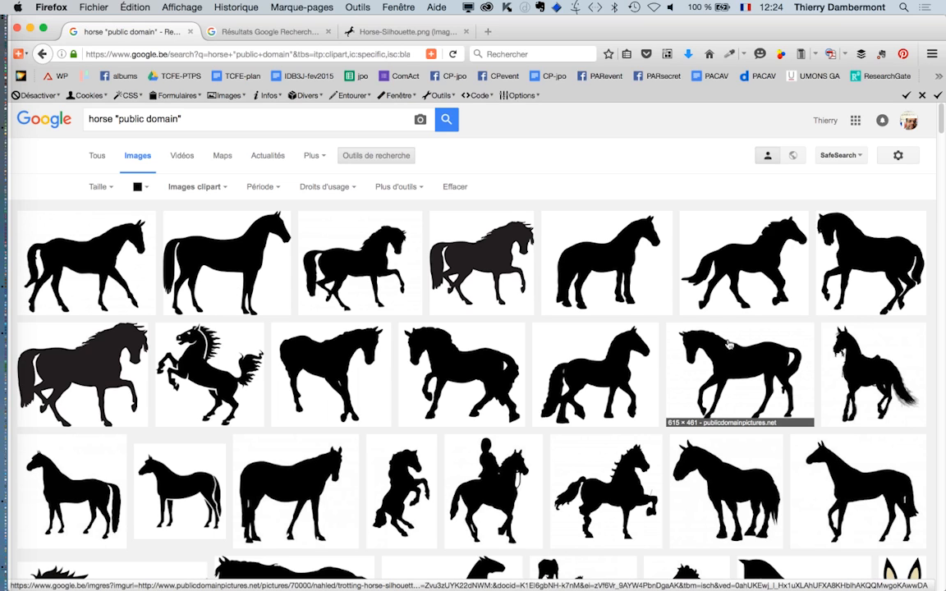
# Open the rearing black horse from publicdomainvectors.org as a full image and save it as liftarn_Black_horse.png
pyautogui.keyDown('super'); pyautogui.click(197, 364); pyautogui.keyUp('super')
pyautogui.click(238, 31)
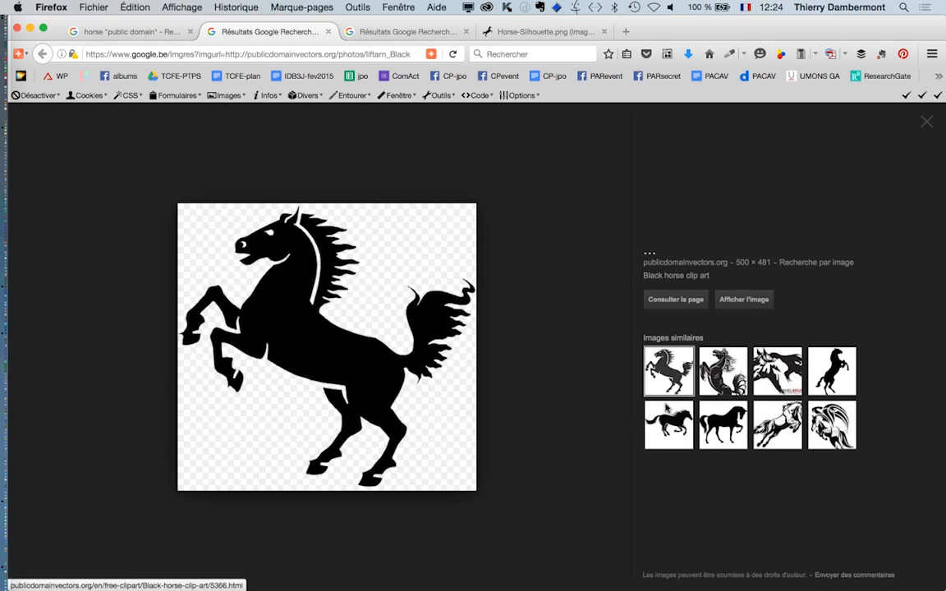
pyautogui.click(741, 300)
pyautogui.rightClick(467, 307)
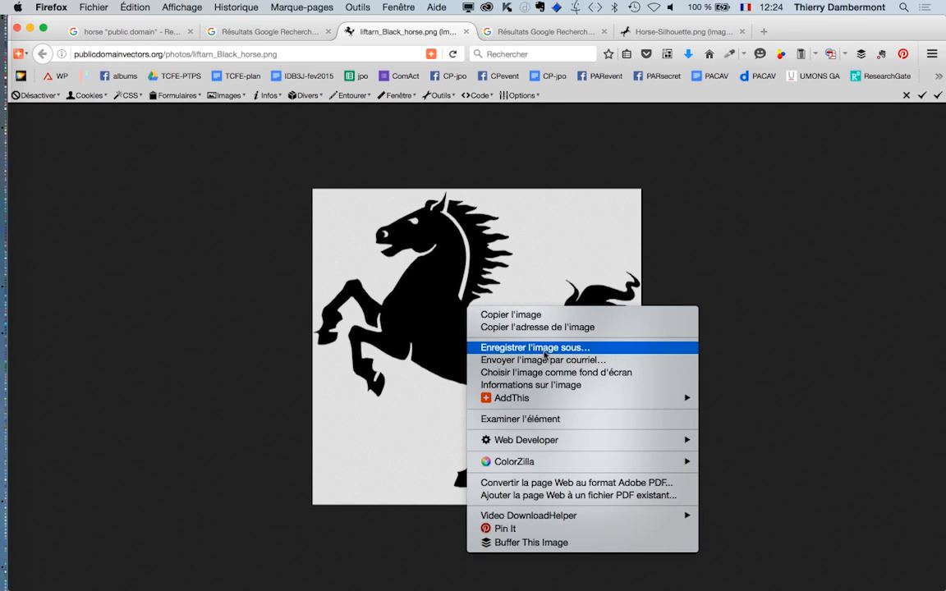
pyautogui.click(546, 348)
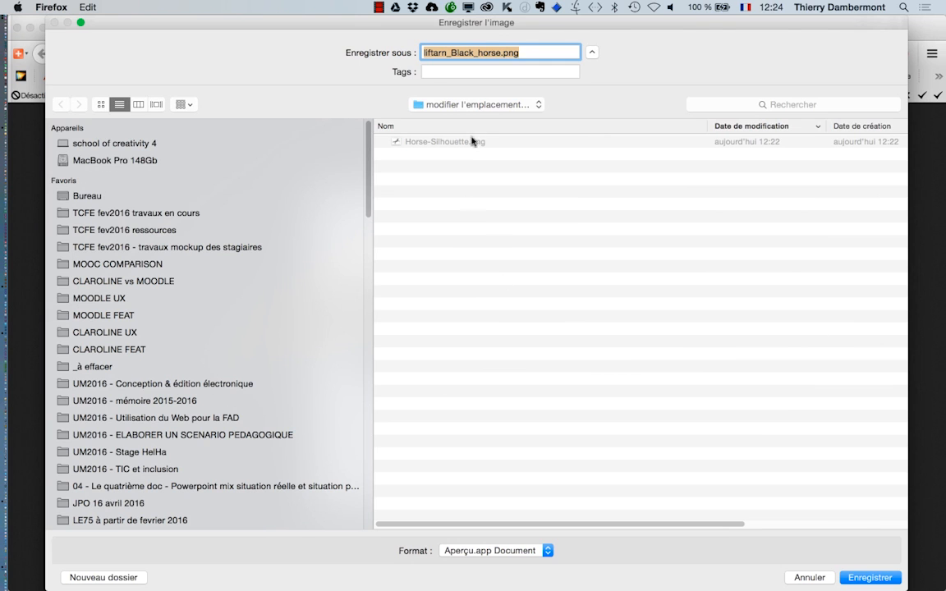
pyautogui.click(854, 577)
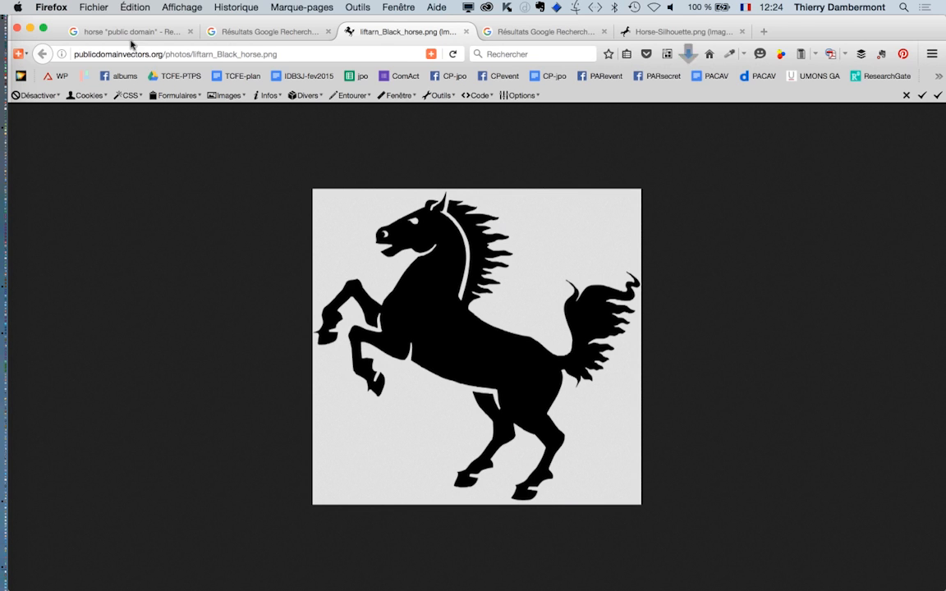
# Switch to Adobe Illustrator and import liftarn_Black_horse.png as a linked image covering much of the artboard
pyautogui.press('super+Tab')
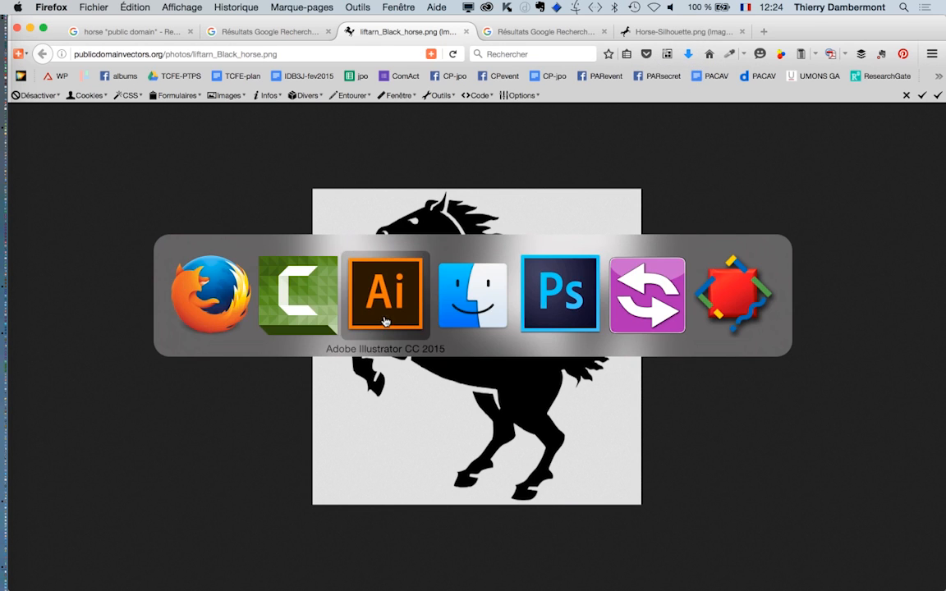
pyautogui.click(385, 321)
pyautogui.click(123, 6)
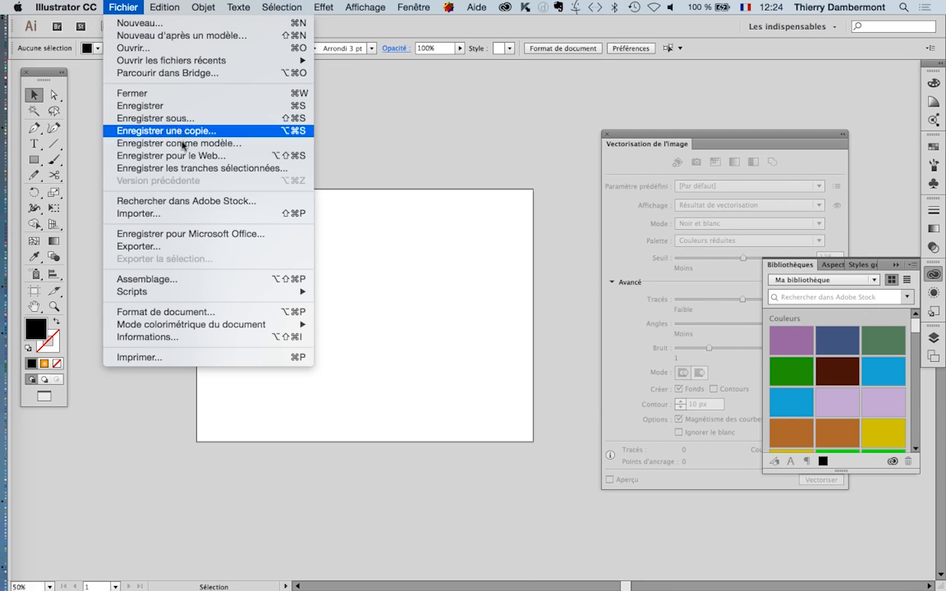
pyautogui.click(184, 213)
pyautogui.click(502, 115)
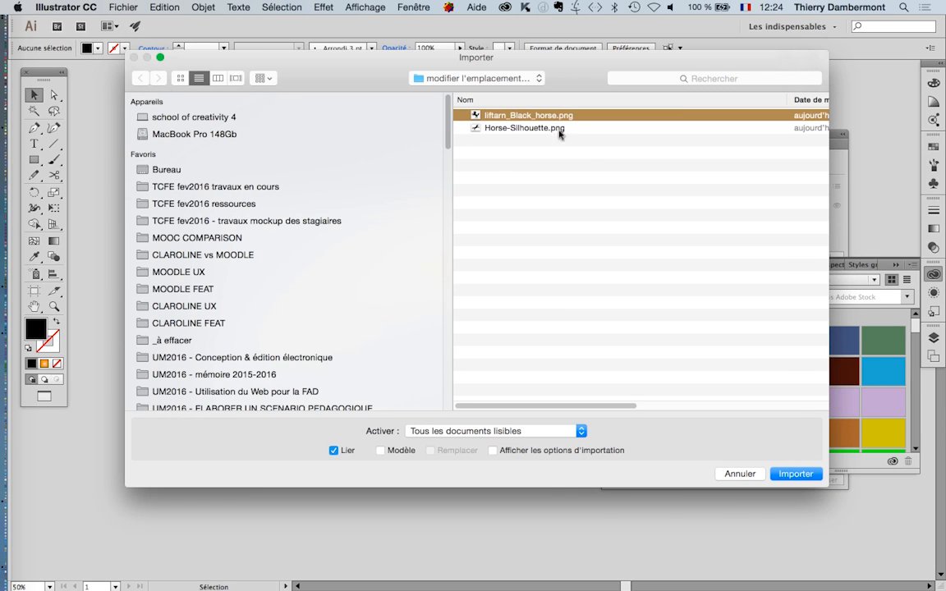
pyautogui.press('Return')
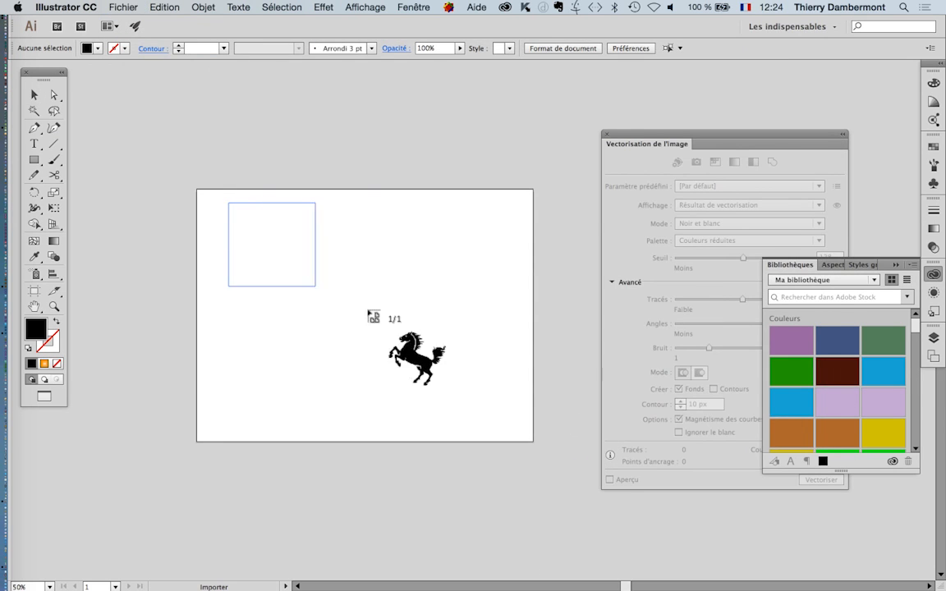
pyautogui.moveTo(368, 312); pyautogui.dragTo(509, 400)
pyautogui.click(34, 95)
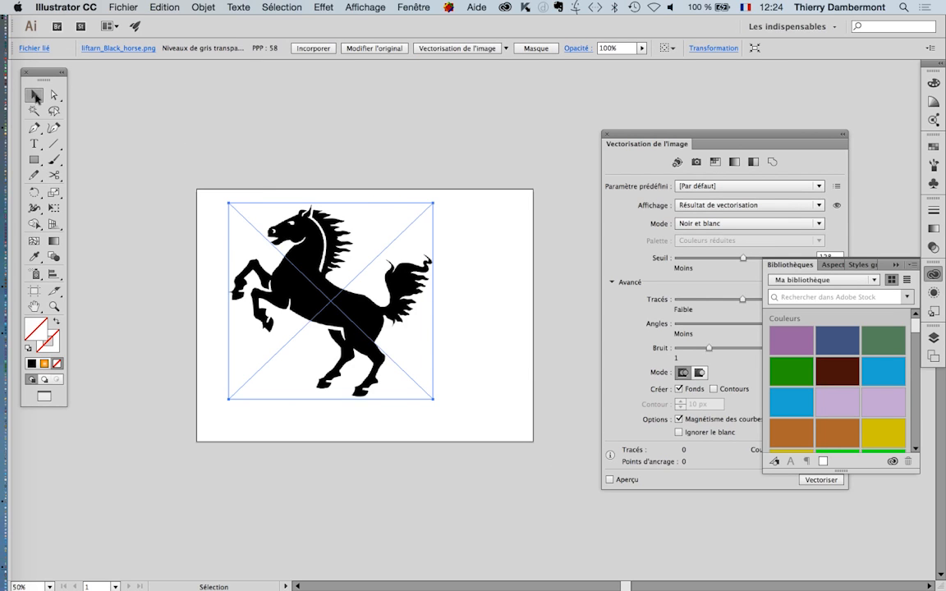
pyautogui.click(310, 145)
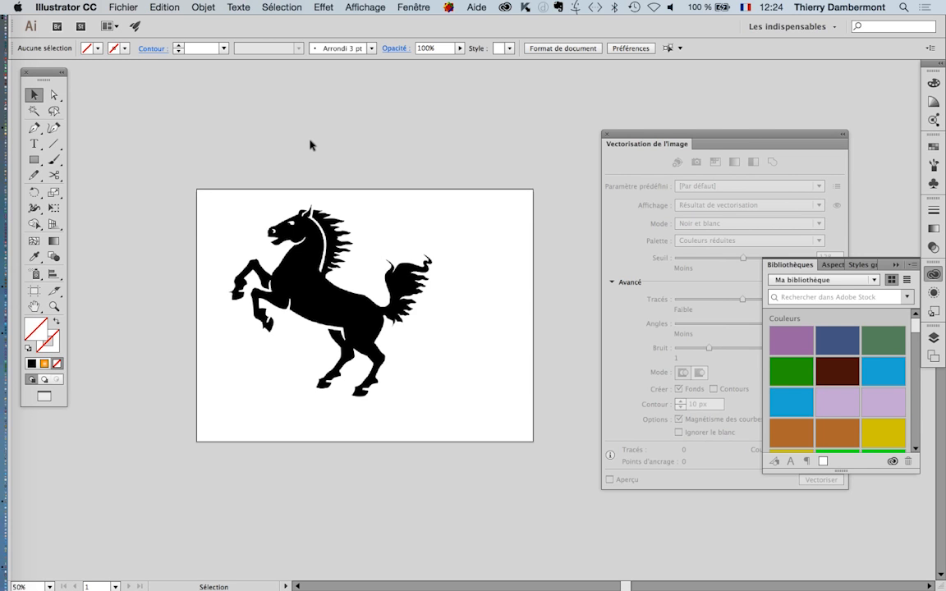
# Collapse the libraries and trace the placed horse with the [Par défaut] preset in Noir et blanc mode
pyautogui.scroll(4, 324, 271)
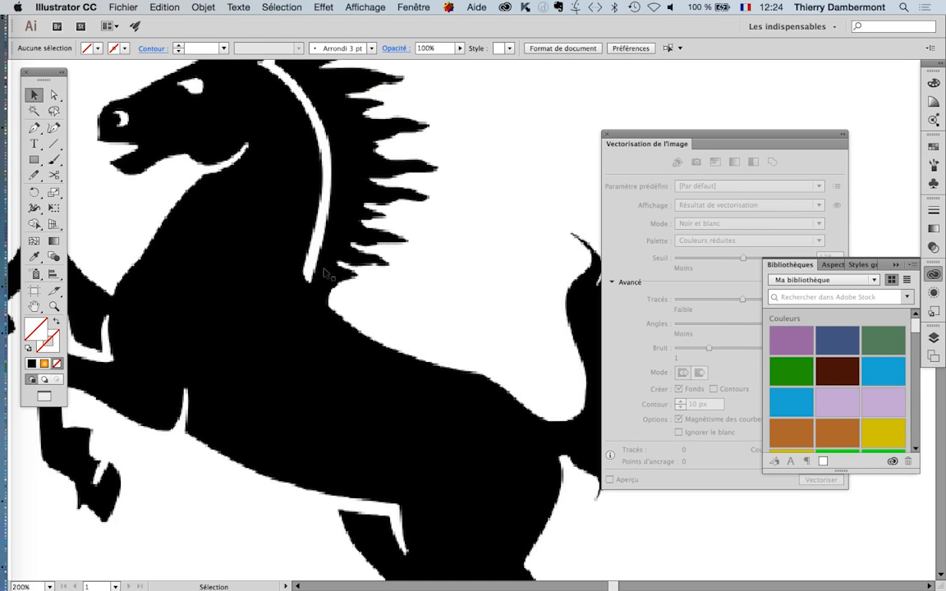
pyautogui.scroll(-3, 324, 273)
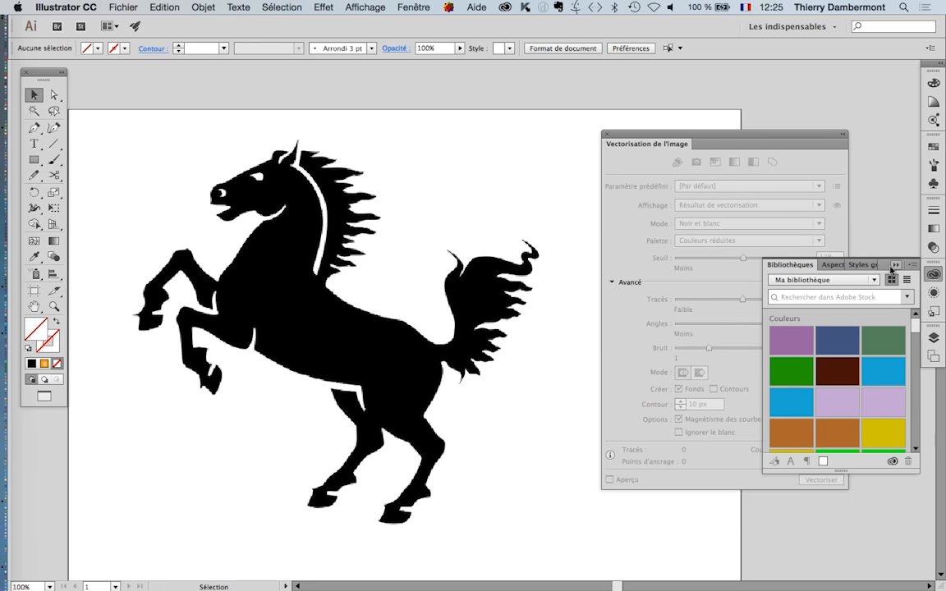
pyautogui.click(893, 266)
pyautogui.click(318, 204)
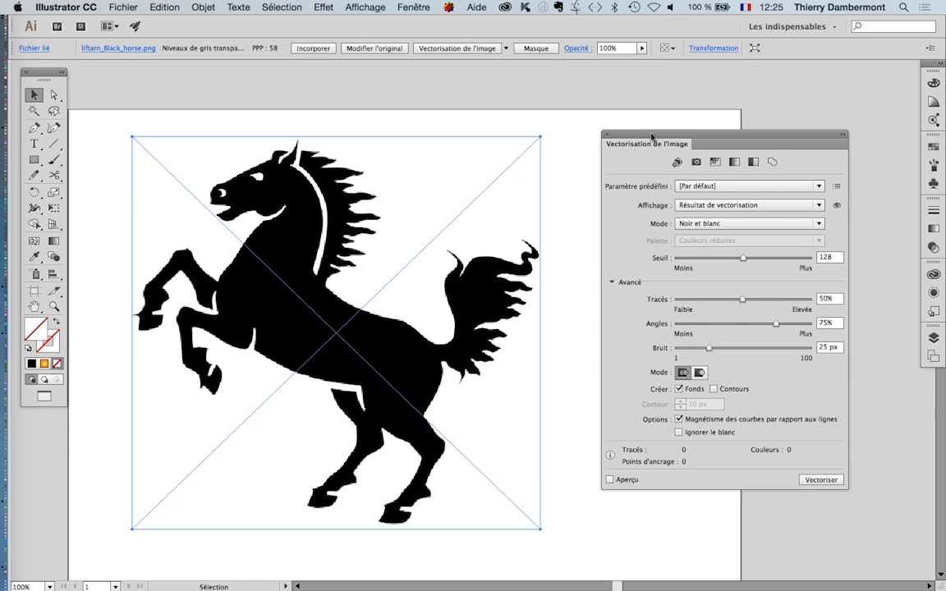
pyautogui.moveTo(651, 136); pyautogui.dragTo(642, 80)
pyautogui.click(617, 424)
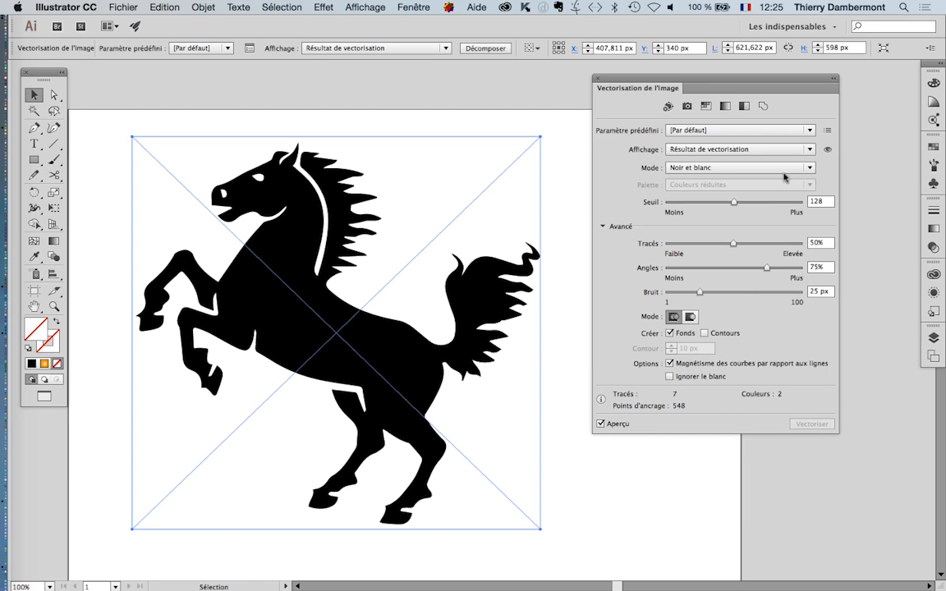
pyautogui.moveTo(643, 80); pyautogui.dragTo(628, 106)
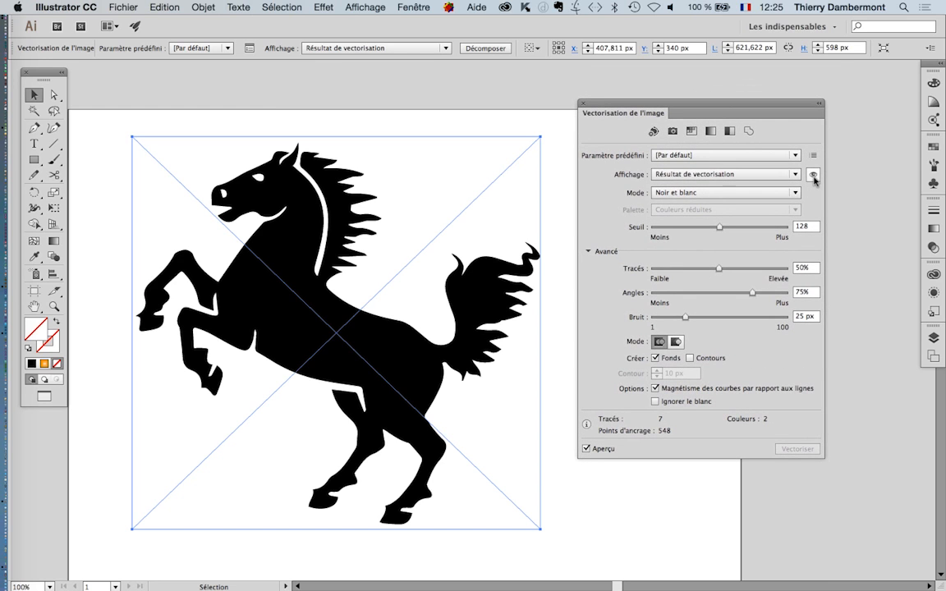
# Compare the source image with the tracing result, examining the edges of the horse at 200% zoom
pyautogui.click(813, 175)
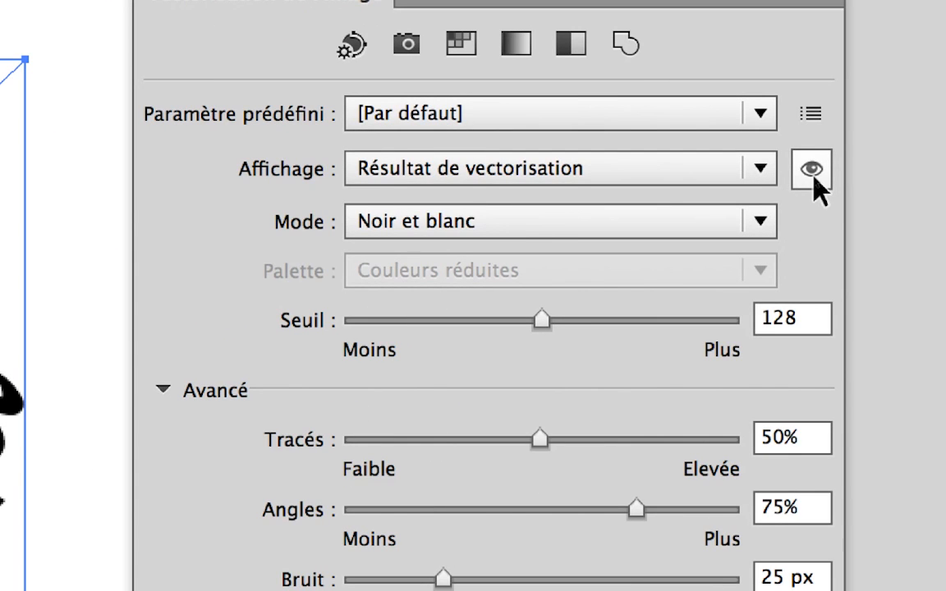
pyautogui.click(812, 173)
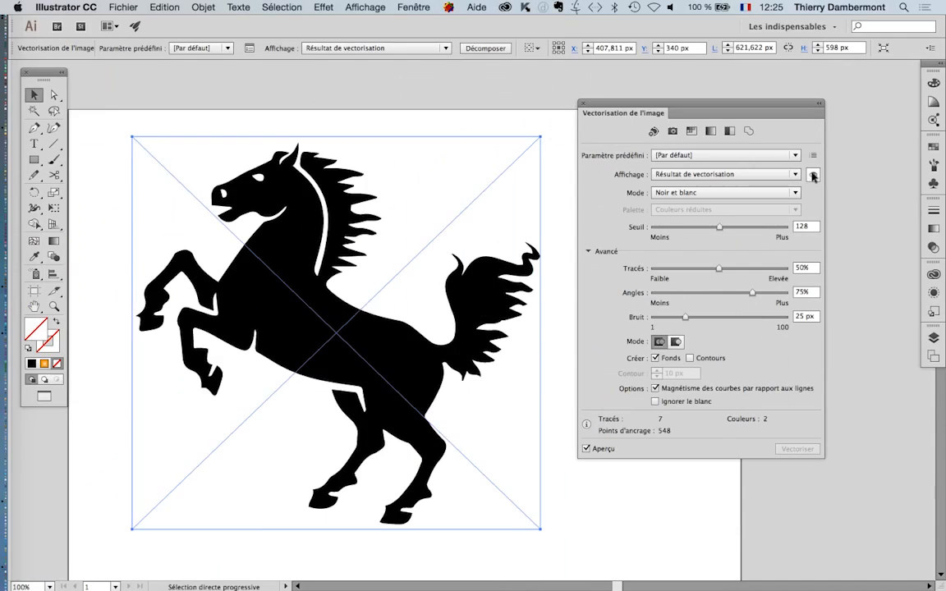
pyautogui.scroll(2, 332, 190)
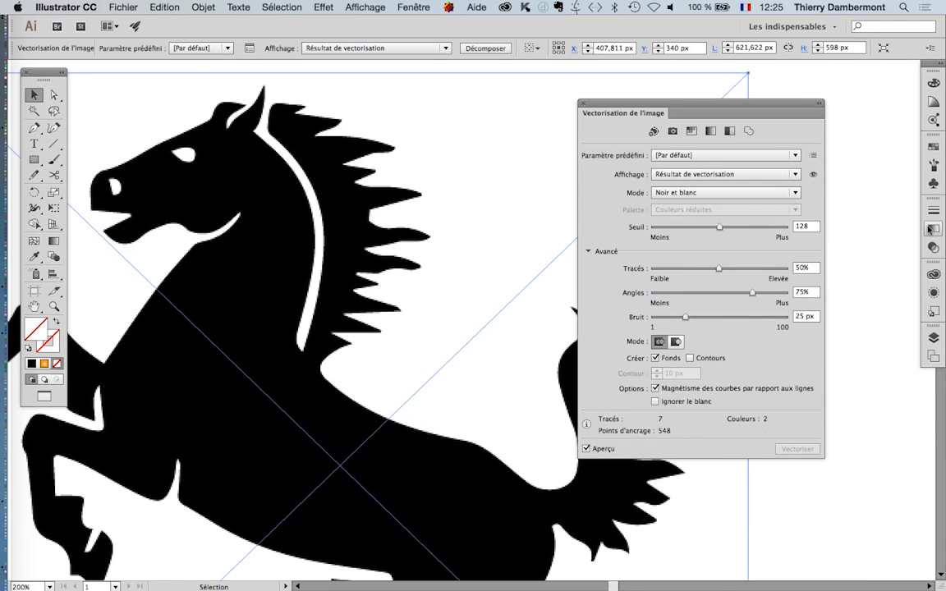
pyautogui.click(813, 175)
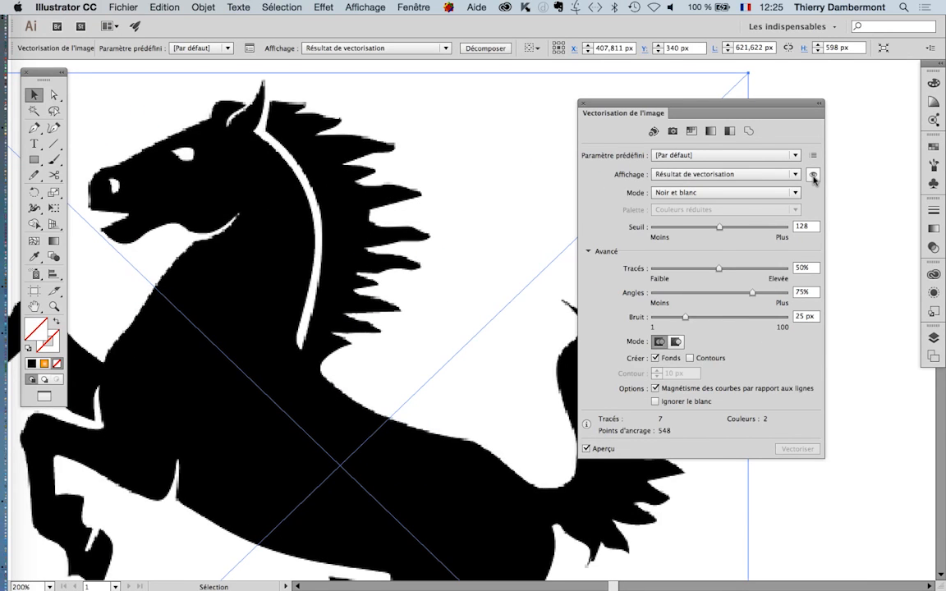
pyautogui.click(812, 176)
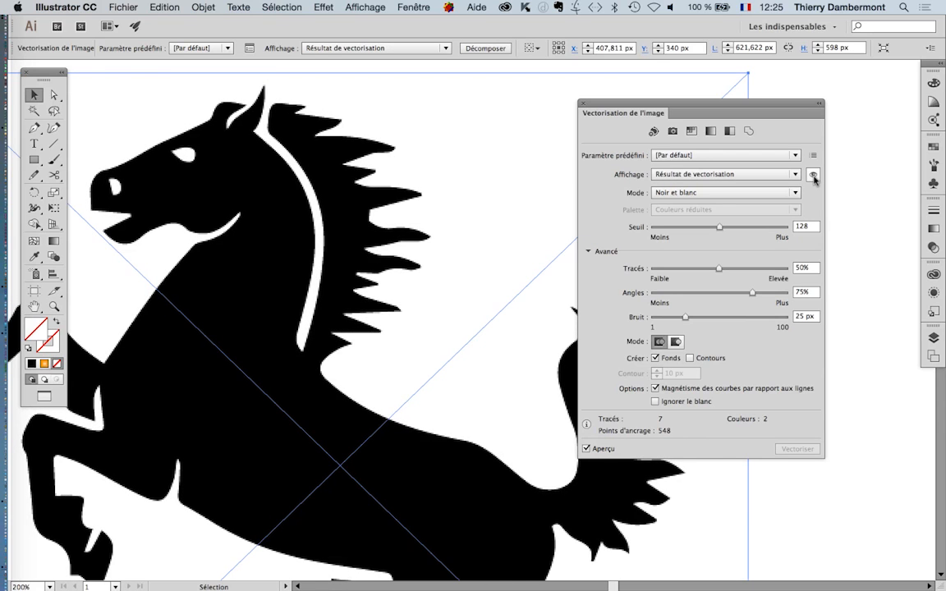
pyautogui.click(813, 176)
pyautogui.click(588, 251)
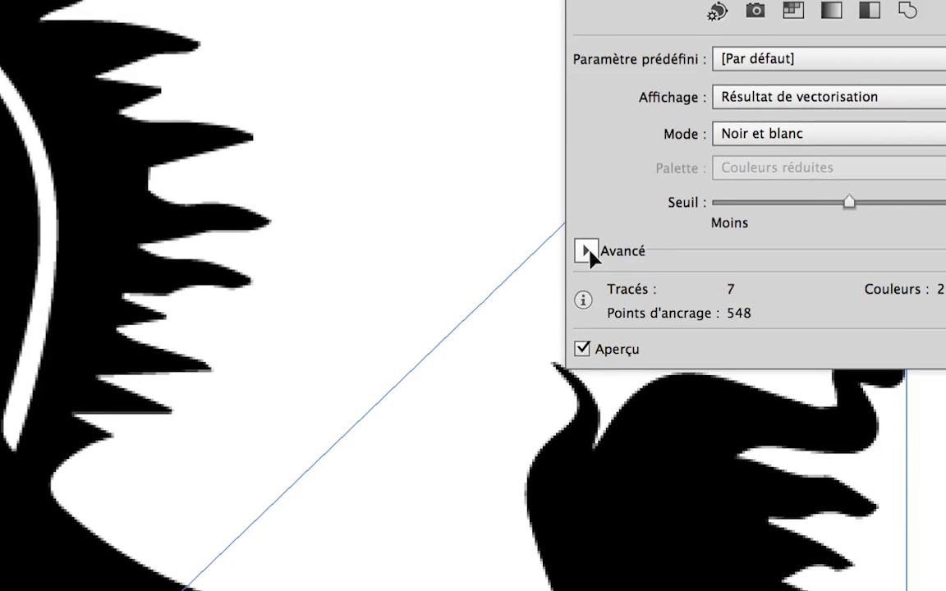
pyautogui.click(586, 251)
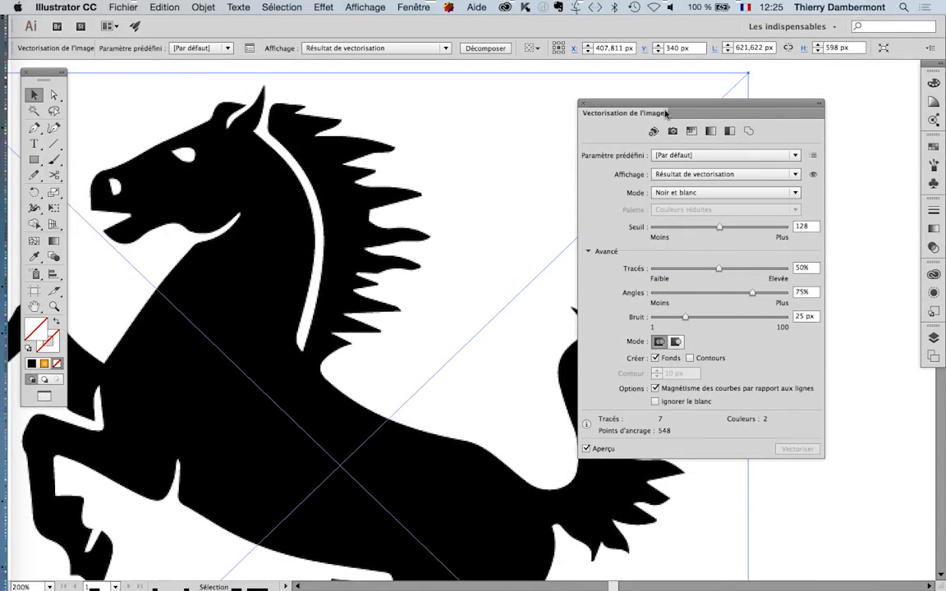
# Try Tracés values of 18%, 3% and 100% on the horse tracing, ending at 16%
pyautogui.moveTo(688, 109); pyautogui.dragTo(752, 109)
pyautogui.scroll(-2, 471, 383)
pyautogui.press('space')
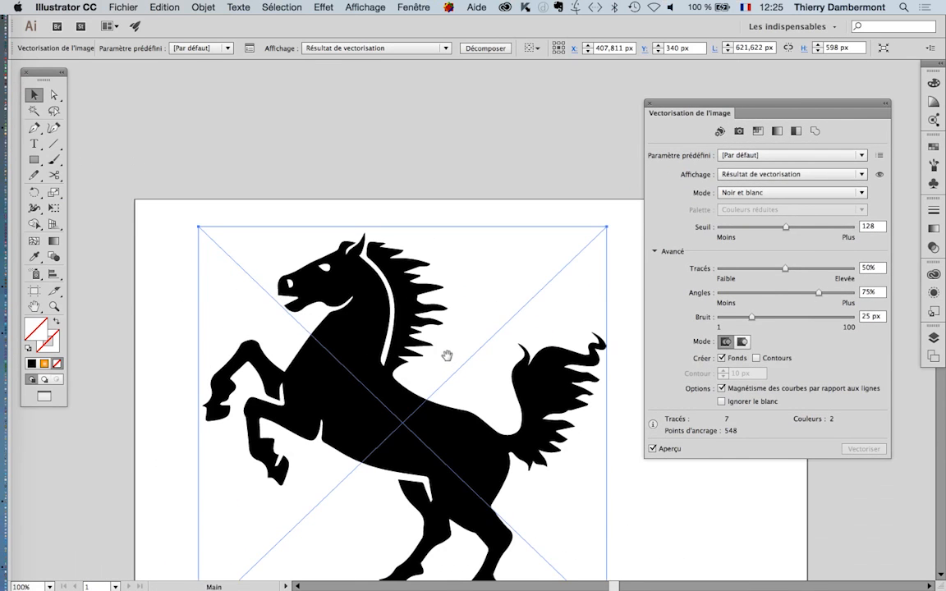
pyautogui.moveTo(447, 354); pyautogui.dragTo(441, 224)
pyautogui.click(742, 268)
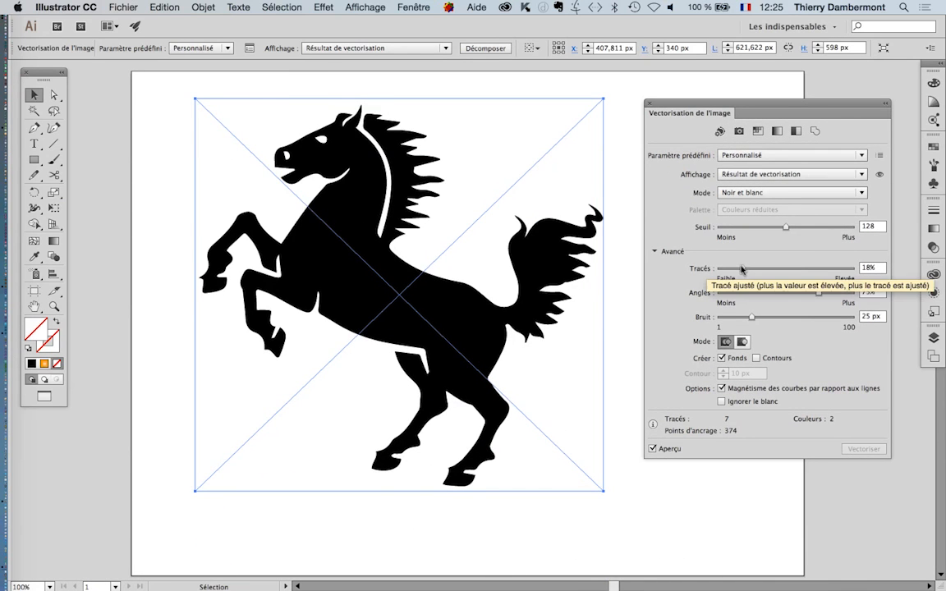
pyautogui.moveTo(741, 268); pyautogui.dragTo(724, 270)
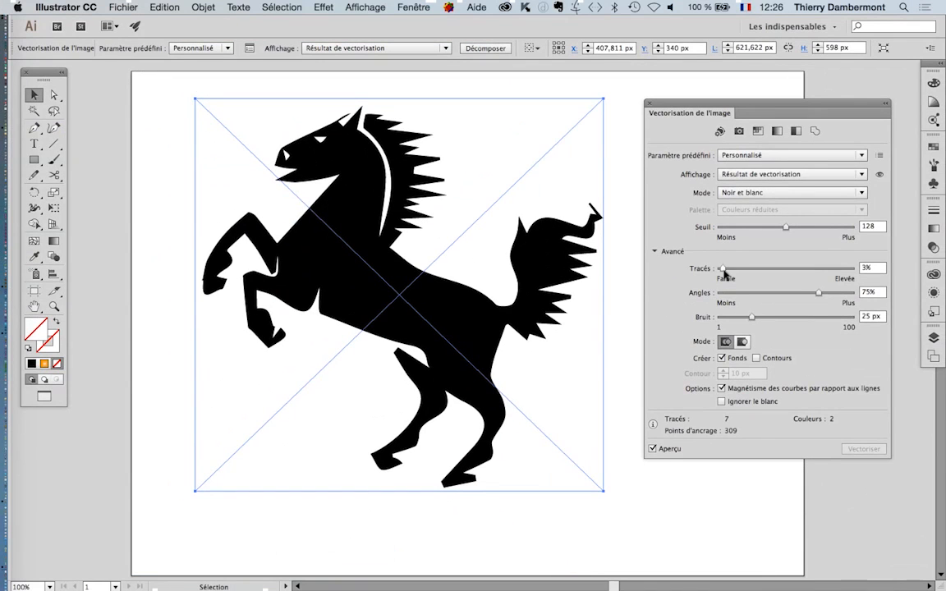
pyautogui.moveTo(722, 271); pyautogui.dragTo(850, 271)
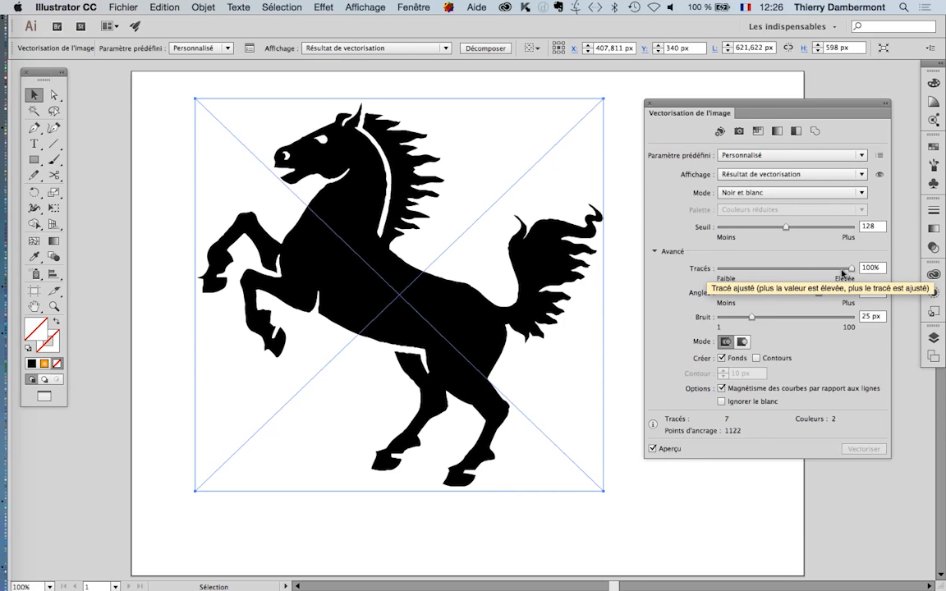
pyautogui.moveTo(842, 273); pyautogui.dragTo(724, 273)
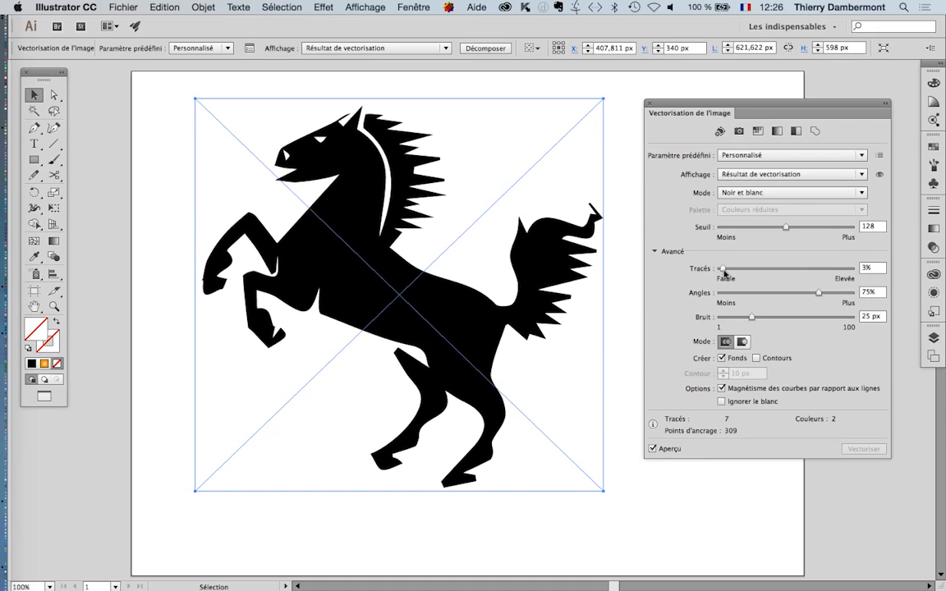
pyautogui.moveTo(727, 272); pyautogui.dragTo(742, 272)
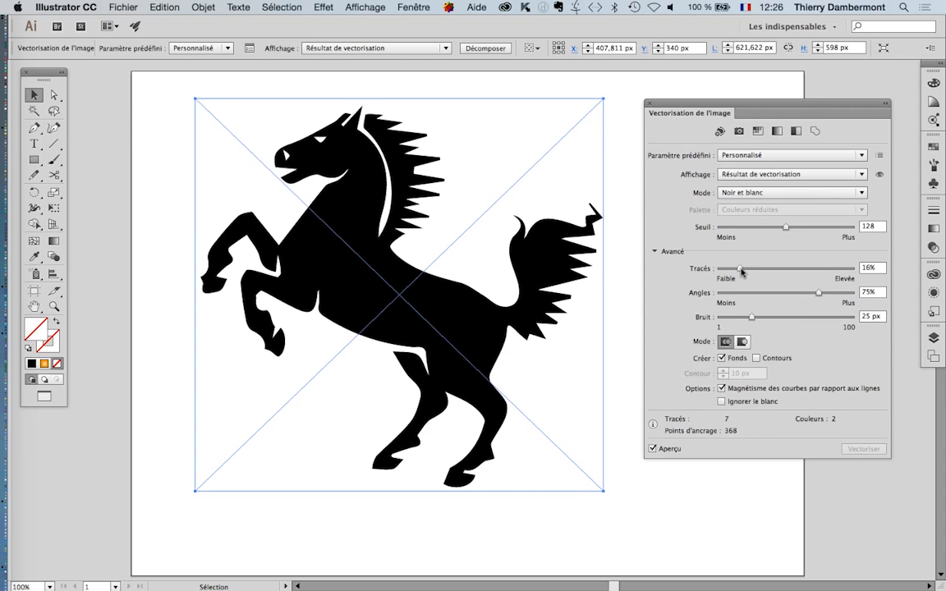
# Adjust the horse tracing to Tracés 55%, Angles 24% and Bruit 17 px
pyautogui.moveTo(814, 294); pyautogui.dragTo(750, 302)
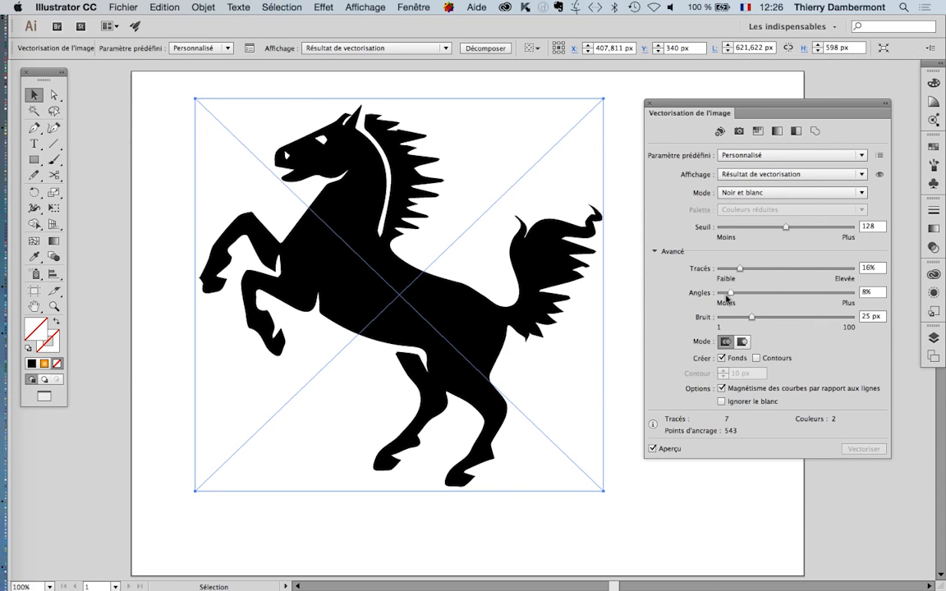
pyautogui.moveTo(750, 299)
pyautogui.mouseDown()
pyautogui.moveTo(854, 299)
pyautogui.moveTo(754, 293)
pyautogui.moveTo(777, 317)
pyautogui.moveTo(844, 323)
pyautogui.moveTo(741, 321)
pyautogui.mouseUp()
pyautogui.moveTo(740, 268); pyautogui.dragTo(813, 269)
pyautogui.moveTo(752, 293); pyautogui.dragTo(748, 293)
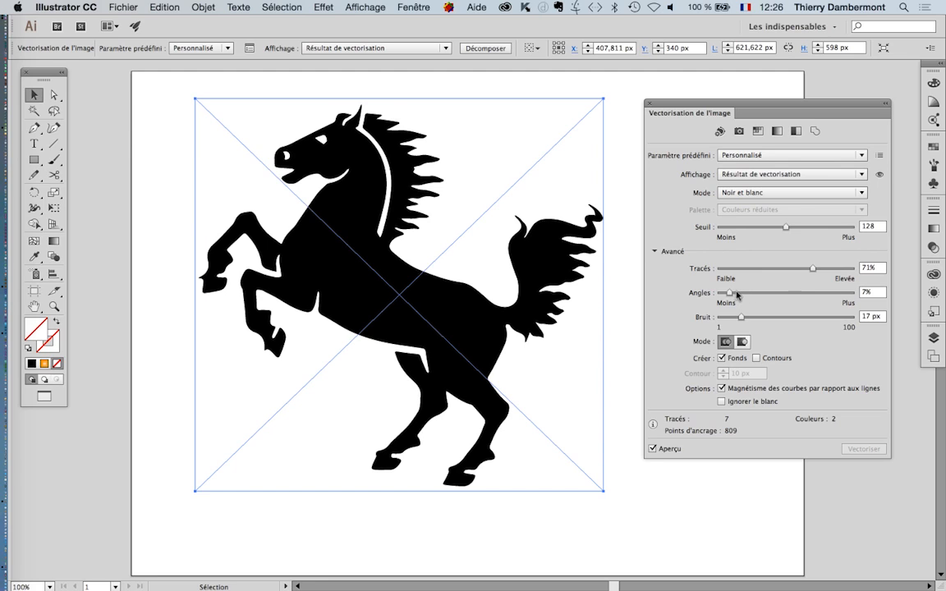
pyautogui.moveTo(803, 268); pyautogui.dragTo(779, 282)
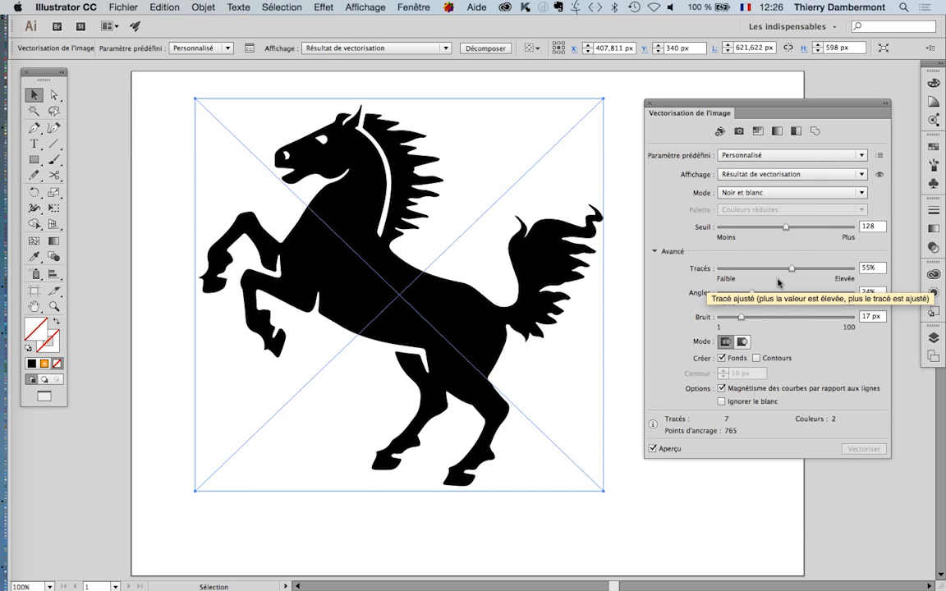
# Set the horse tracing's Tracés value to 10% and compare the result with the source image
pyautogui.click(878, 174)
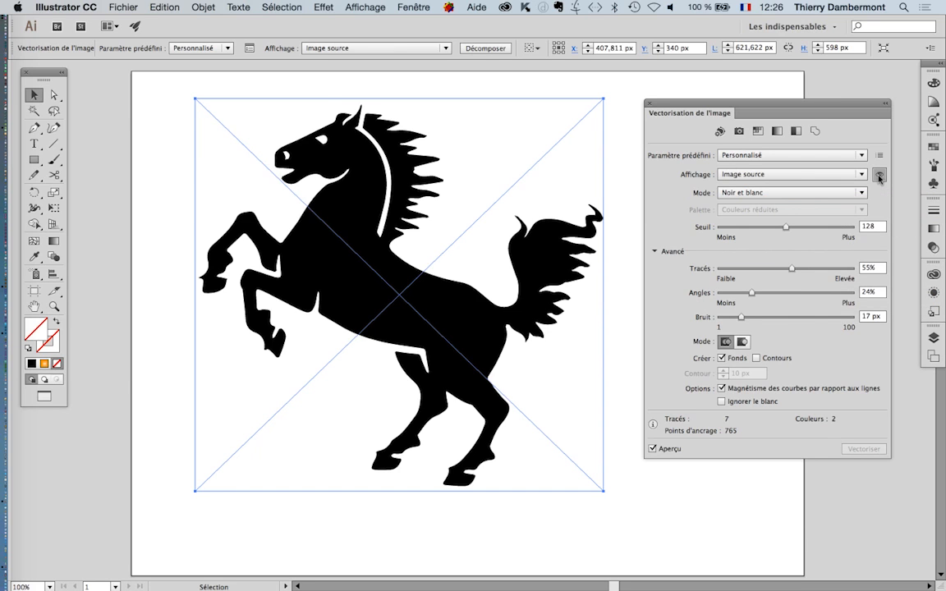
pyautogui.click(879, 176)
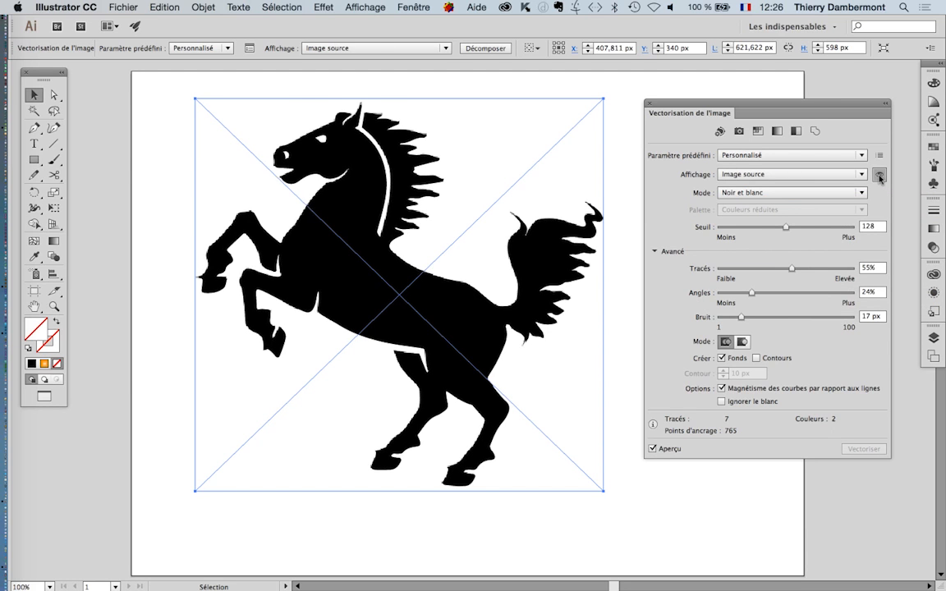
pyautogui.moveTo(791, 269); pyautogui.dragTo(725, 275)
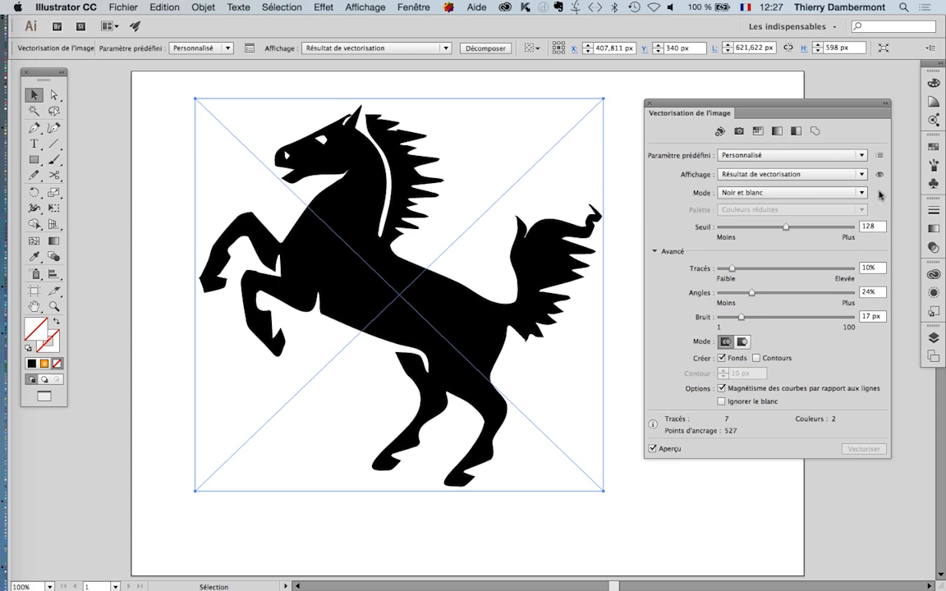
pyautogui.click(879, 175)
pyautogui.click(879, 175)
# Ignore white in the horse tracing and expand it into editable vector paths
pyautogui.click(733, 403)
pyautogui.click(207, 6)
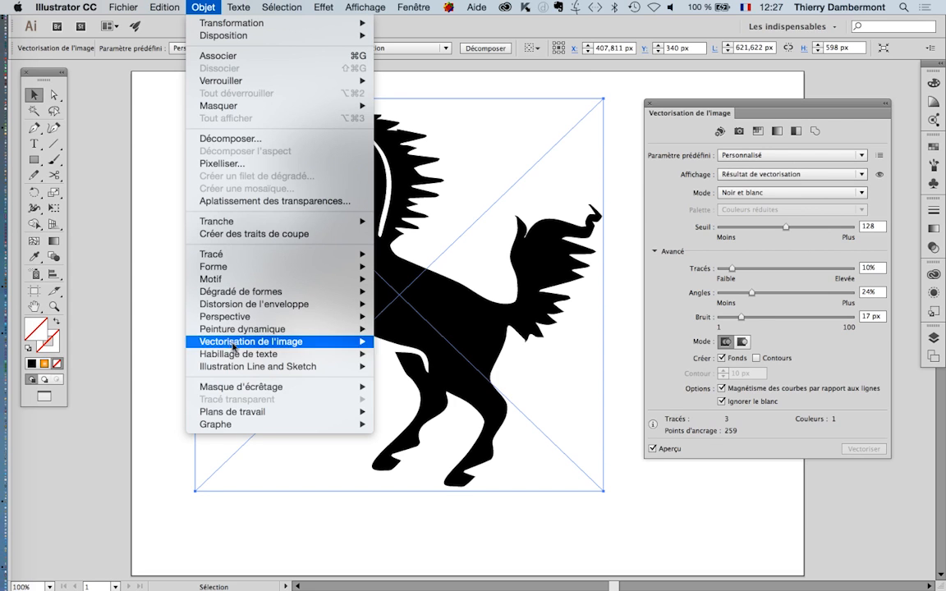
pyautogui.moveTo(239, 353)
pyautogui.moveTo(295, 341)
pyautogui.click(423, 388)
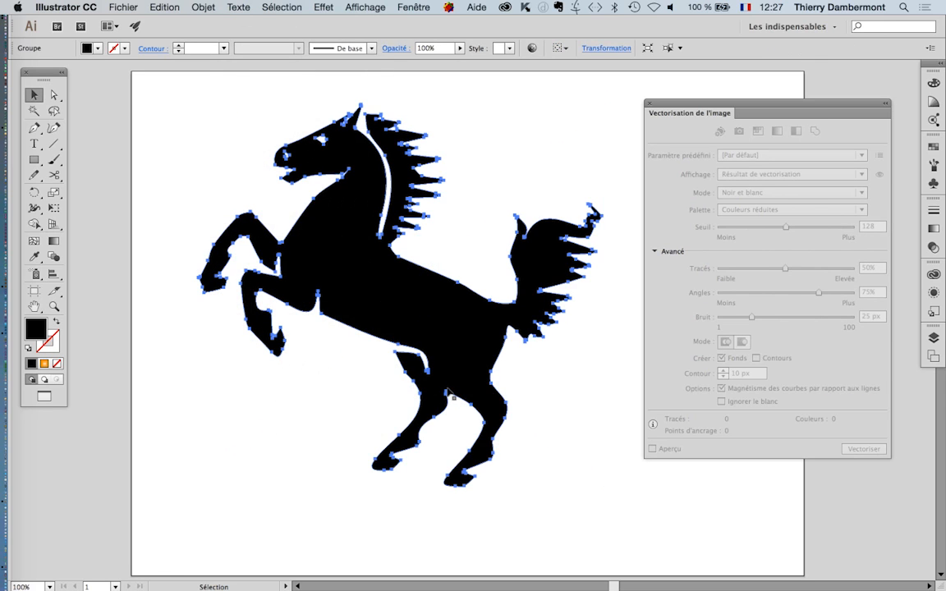
# Duplicate the vector horse beside the original and widen the artboard to 1587 px to fit both
pyautogui.scroll(-2, 428, 301)
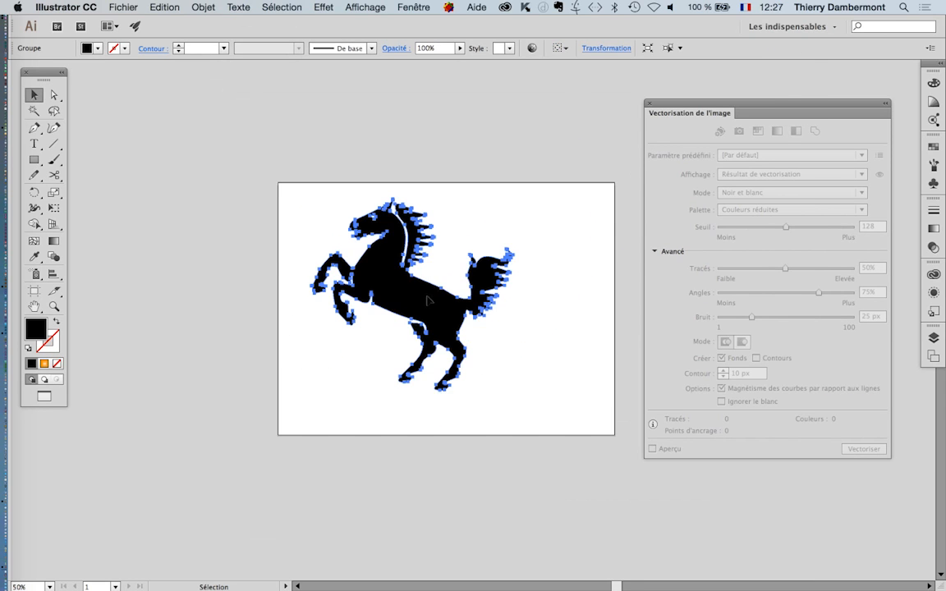
pyautogui.moveTo(372, 296); pyautogui.dragTo(395, 203)
pyautogui.click(34, 290)
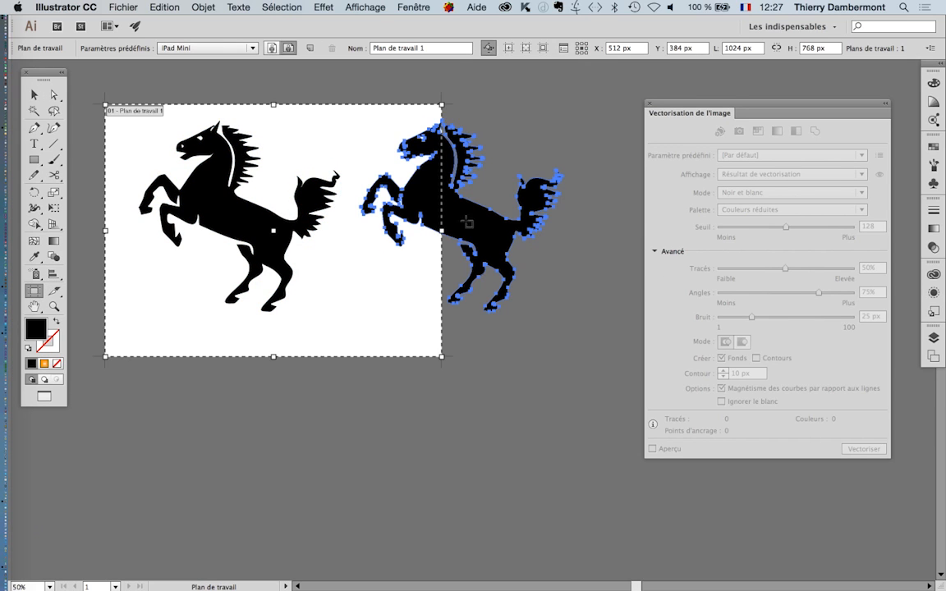
pyautogui.moveTo(441, 230); pyautogui.dragTo(626, 231)
pyautogui.moveTo(676, 102); pyautogui.dragTo(729, 100)
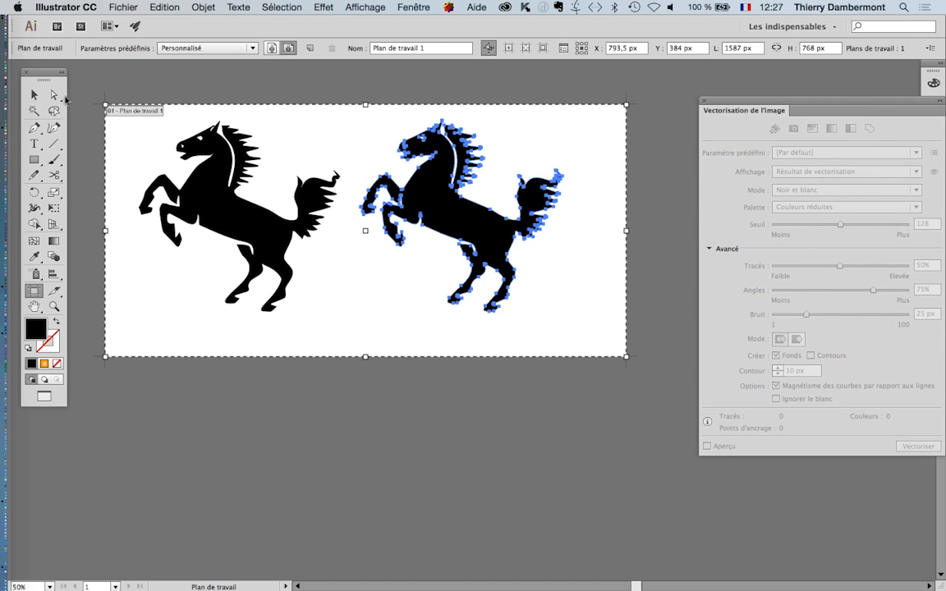
# Move the duplicate horse slightly farther from the original, keeping both at the same height
pyautogui.click(34, 94)
pyautogui.click(354, 122)
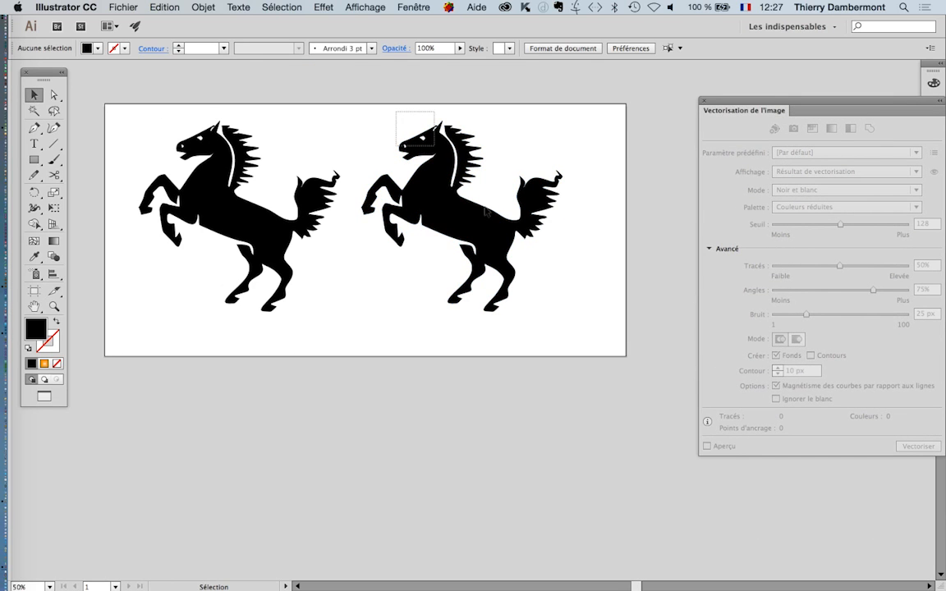
pyautogui.moveTo(485, 212); pyautogui.dragTo(527, 256)
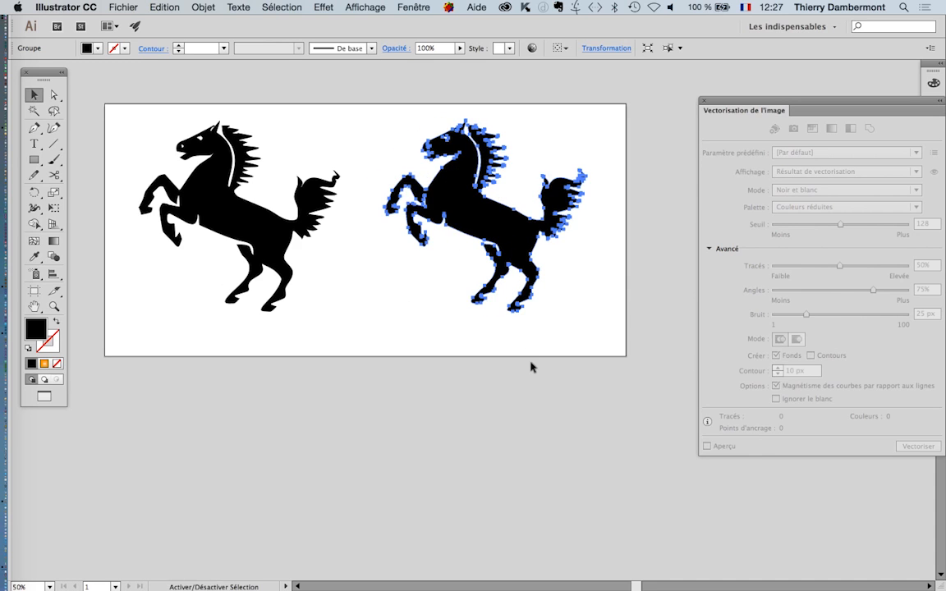
pyautogui.click(526, 368)
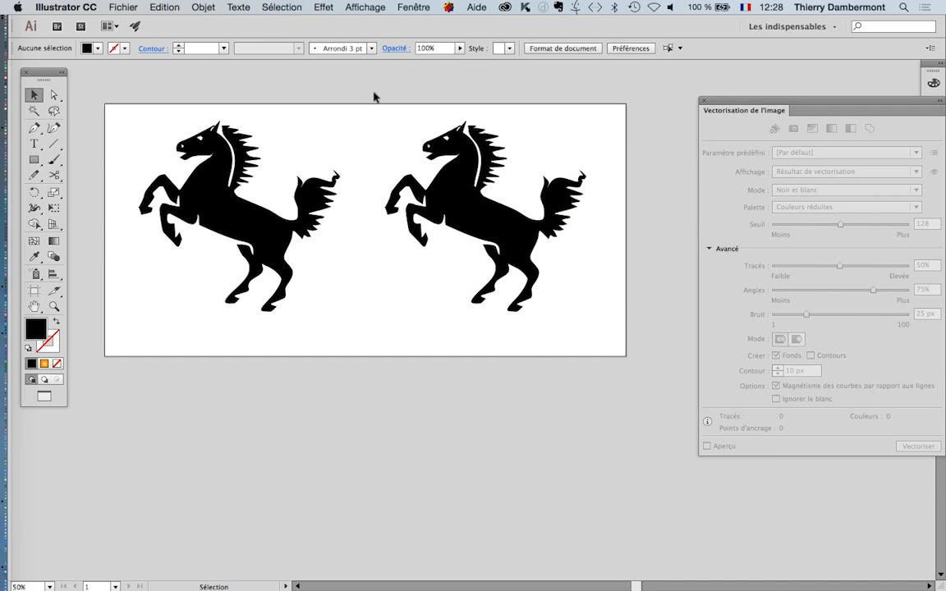
# Start simplifying the duplicate horse's paths and compare the preview at 50% Précision des courbes with the unsimplified outline
pyautogui.moveTo(373, 97); pyautogui.dragTo(627, 368)
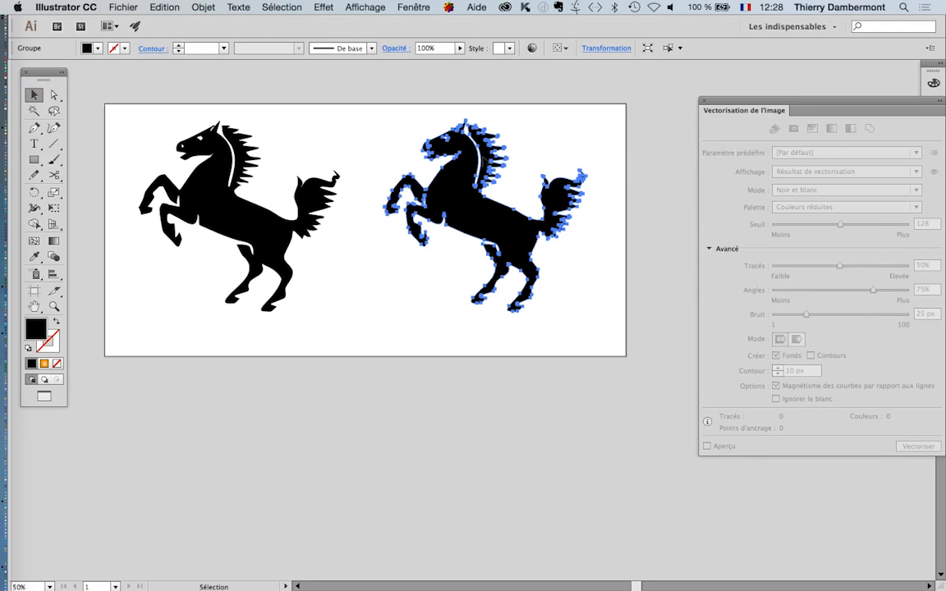
pyautogui.scroll(2, 487, 158)
pyautogui.moveTo(422, 218); pyautogui.dragTo(252, 270)
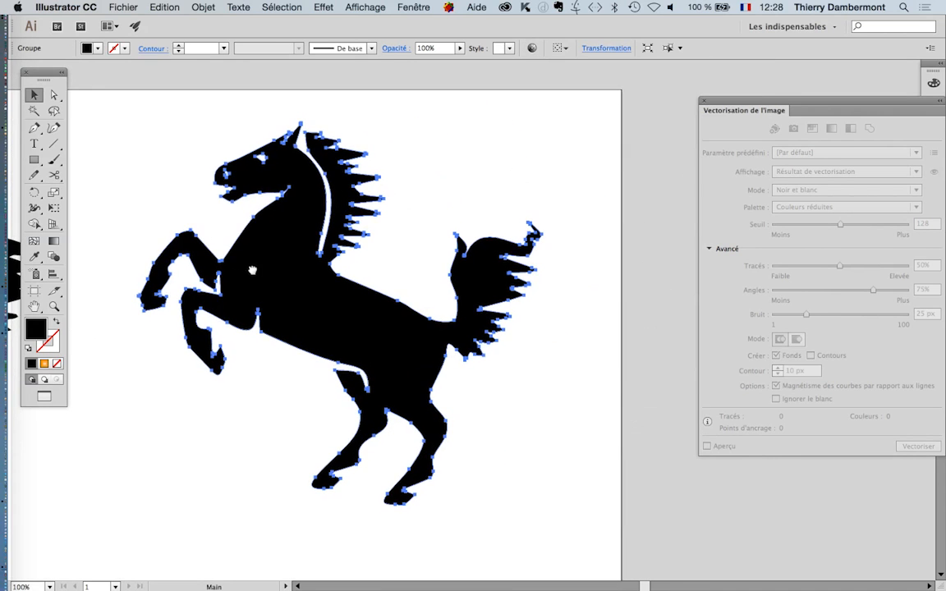
pyautogui.click(202, 8)
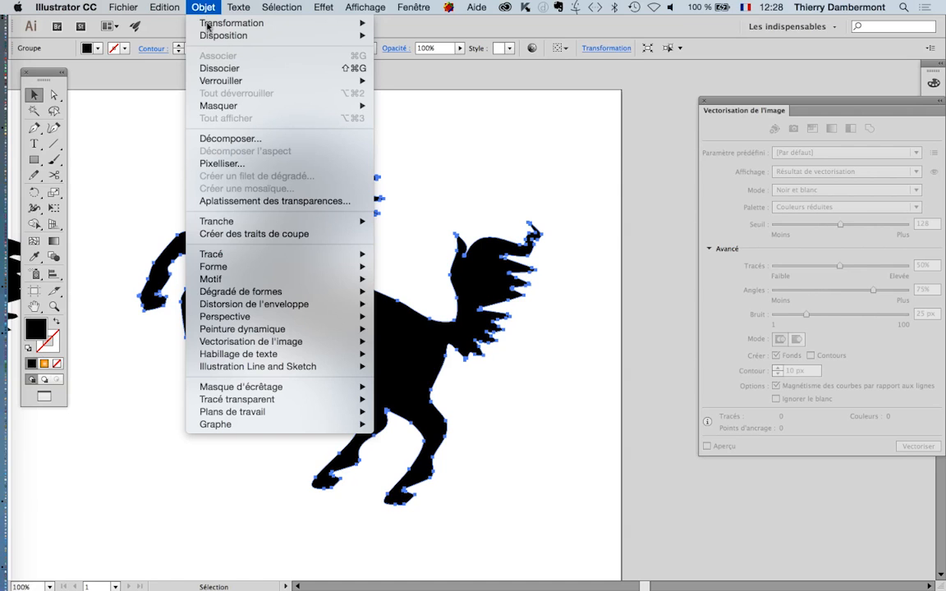
pyautogui.moveTo(221, 256)
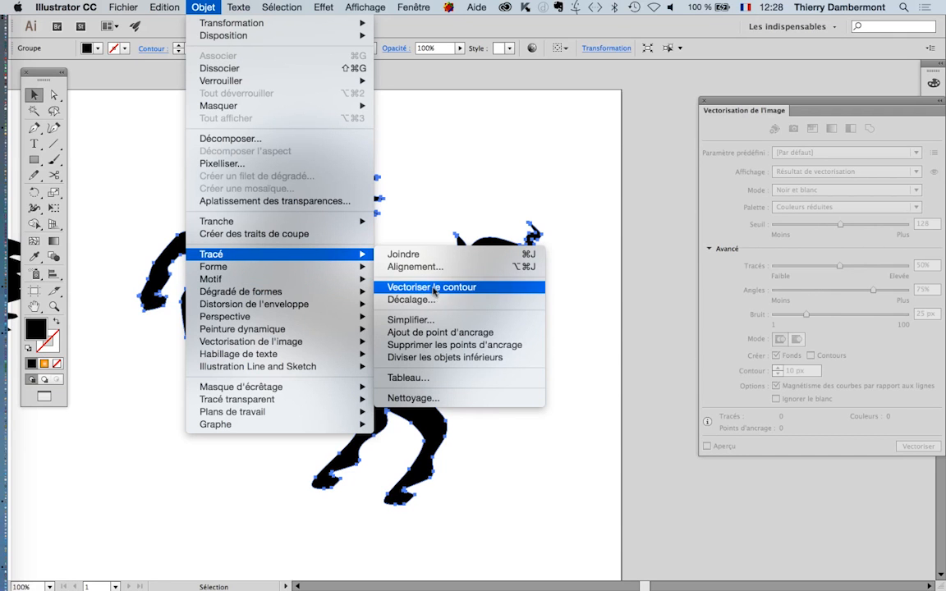
pyautogui.click(414, 319)
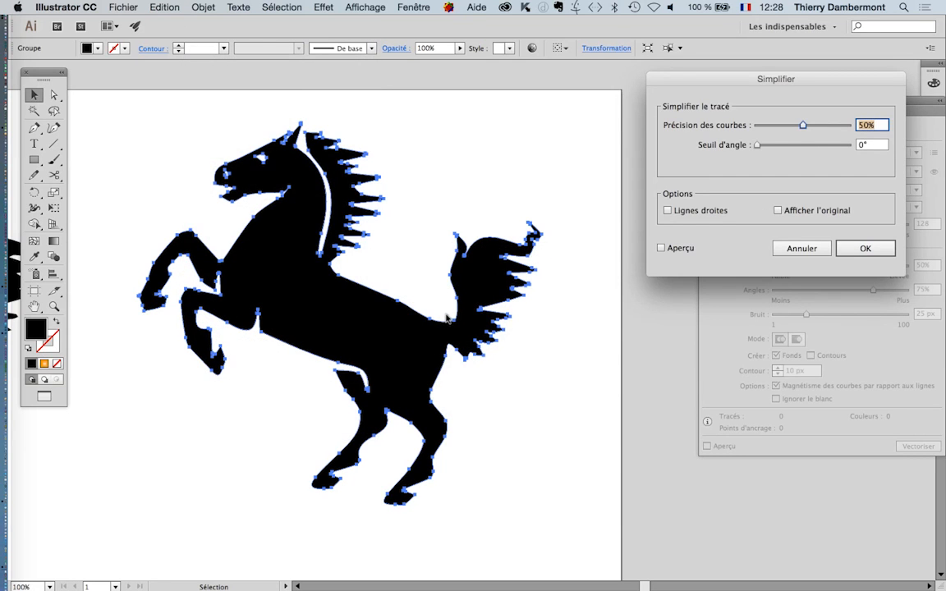
pyautogui.click(671, 251)
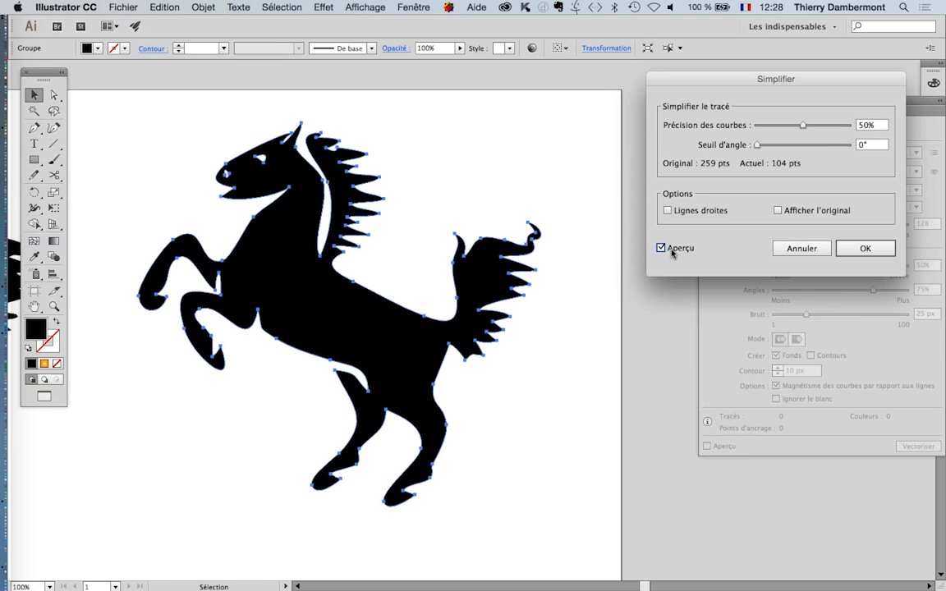
pyautogui.click(672, 253)
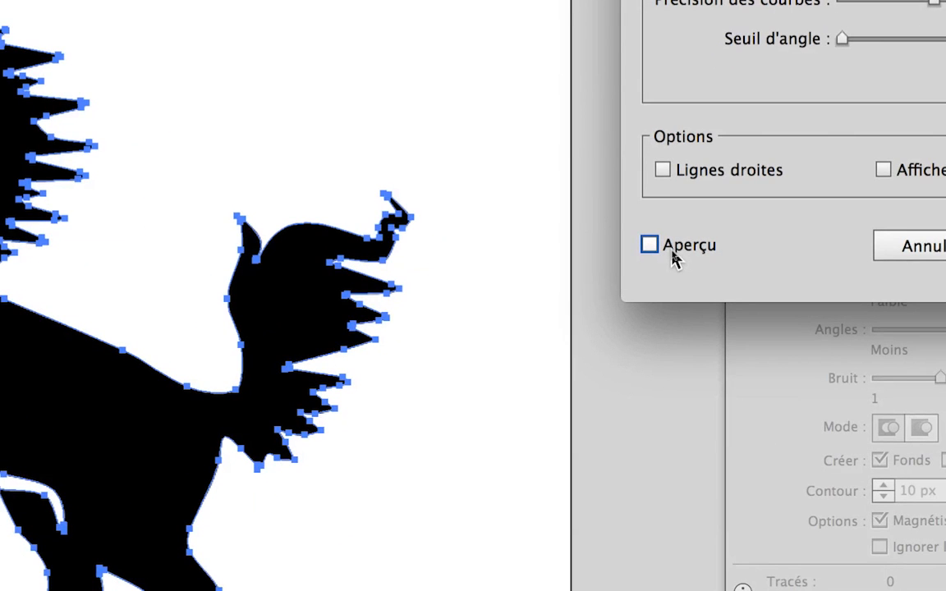
pyautogui.click(671, 255)
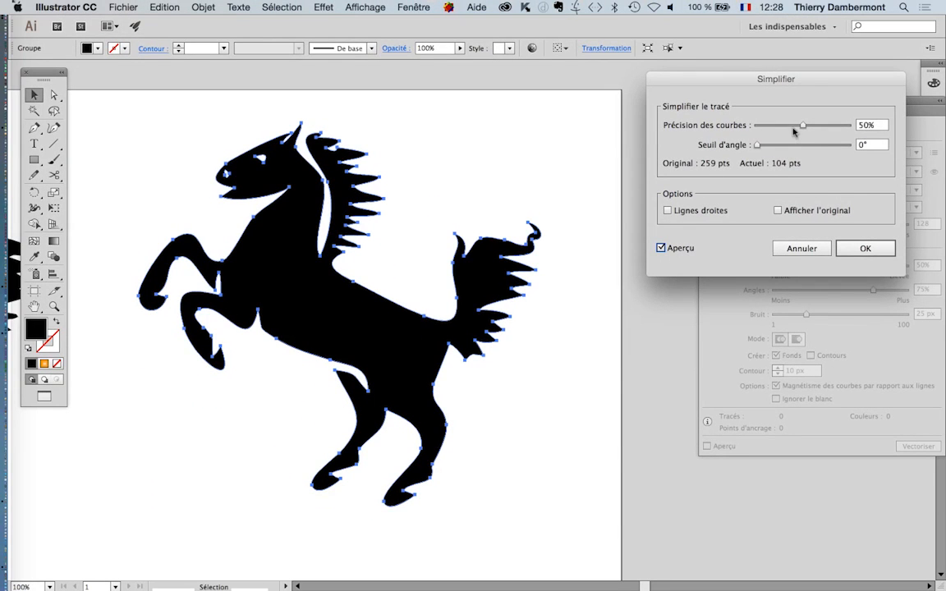
# Try Précision des courbes 10% with Seuil d'angle 161° and compare the preview with the unsimplified horse
pyautogui.moveTo(794, 131); pyautogui.dragTo(766, 127)
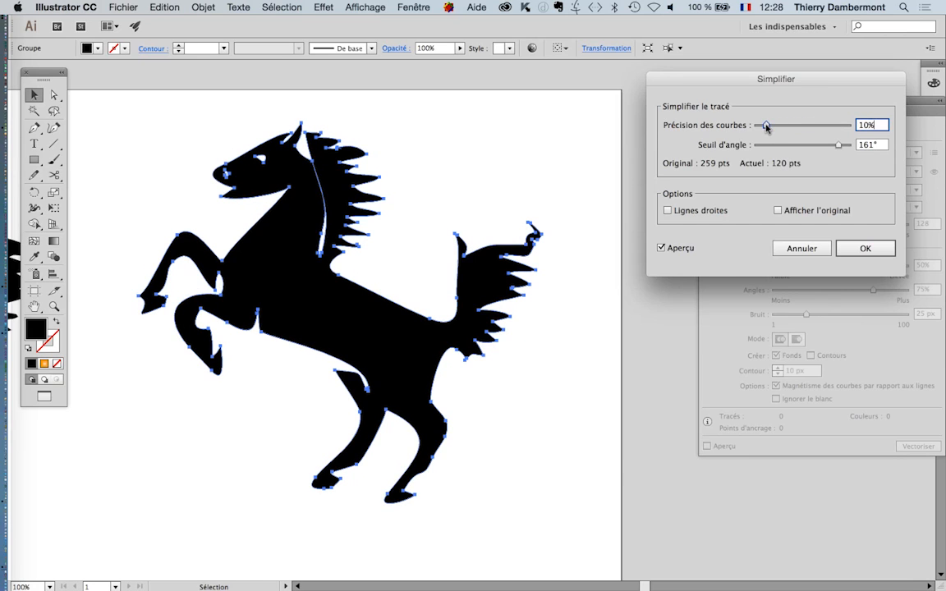
pyautogui.click(680, 249)
pyautogui.click(680, 249)
pyautogui.click(680, 249)
pyautogui.click(680, 249)
pyautogui.click(681, 248)
pyautogui.click(680, 248)
# Simplify the duplicate horse with Précision des courbes 39% and Seuil d'angle 170°, and compare it with the original horse
pyautogui.moveTo(765, 128); pyautogui.dragTo(761, 127)
pyautogui.moveTo(837, 146)
pyautogui.mouseDown()
pyautogui.moveTo(808, 146)
pyautogui.moveTo(843, 146)
pyautogui.mouseUp()
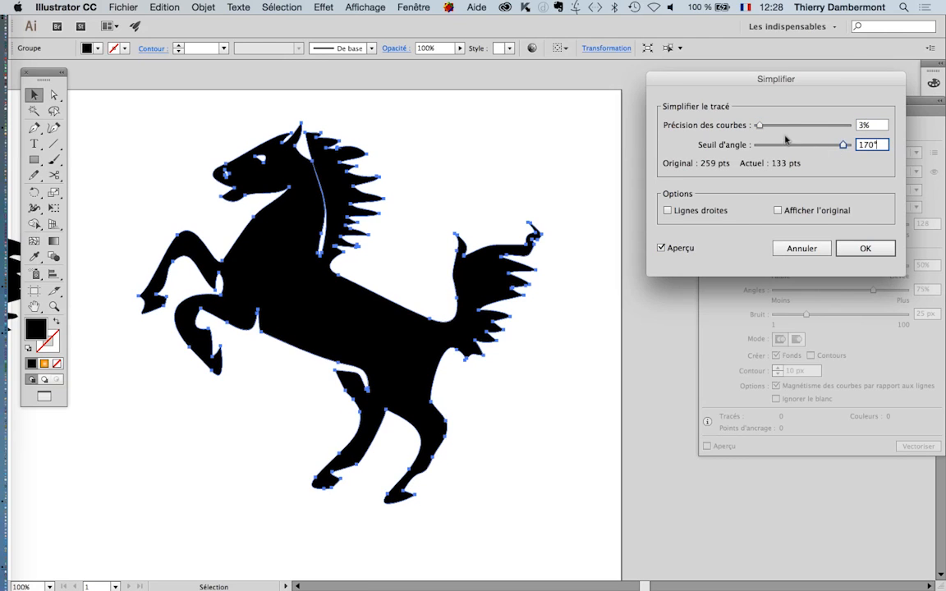
pyautogui.moveTo(771, 129); pyautogui.dragTo(765, 176)
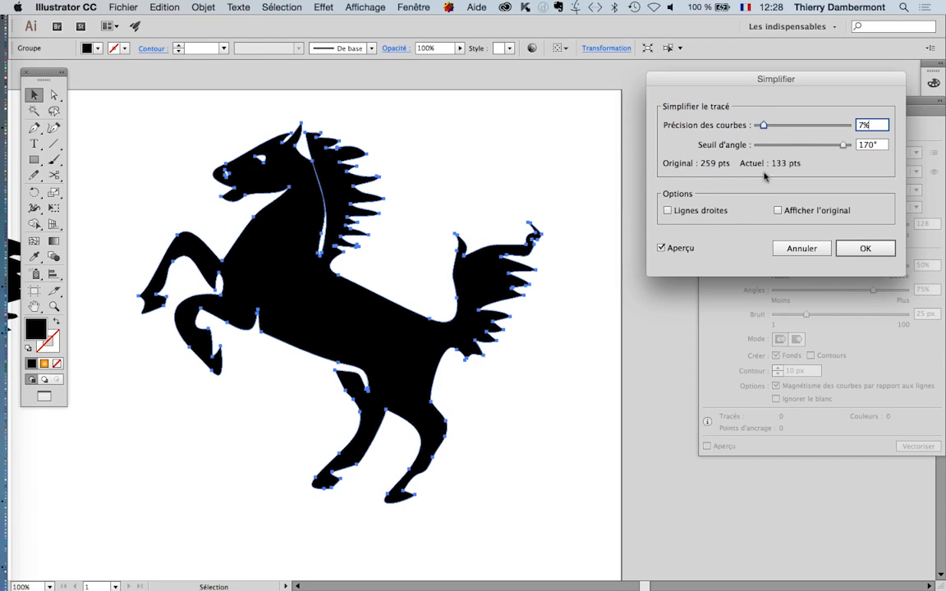
pyautogui.moveTo(763, 126); pyautogui.dragTo(788, 126)
pyautogui.click(868, 248)
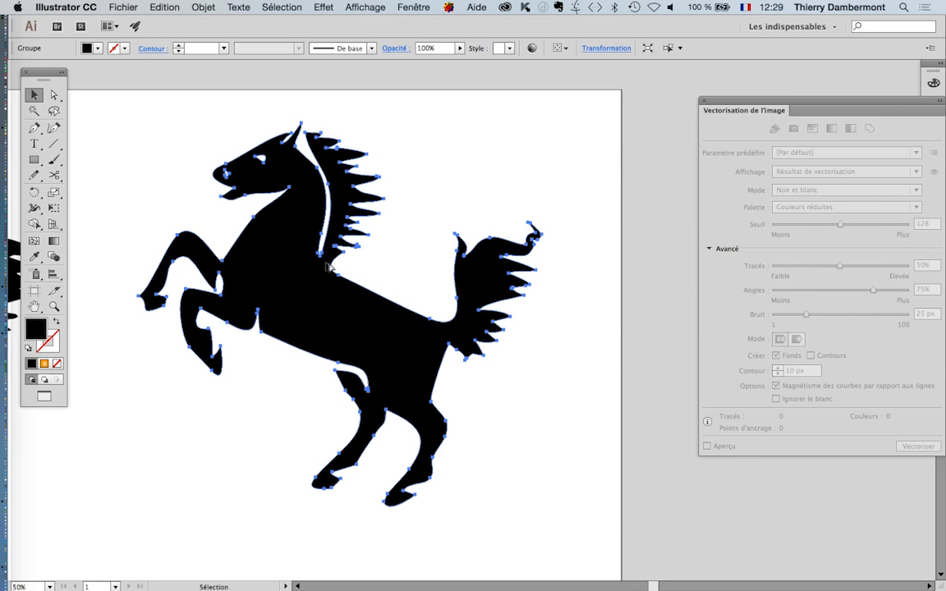
pyautogui.scroll(-2, 329, 264)
pyautogui.moveTo(311, 267); pyautogui.dragTo(430, 263)
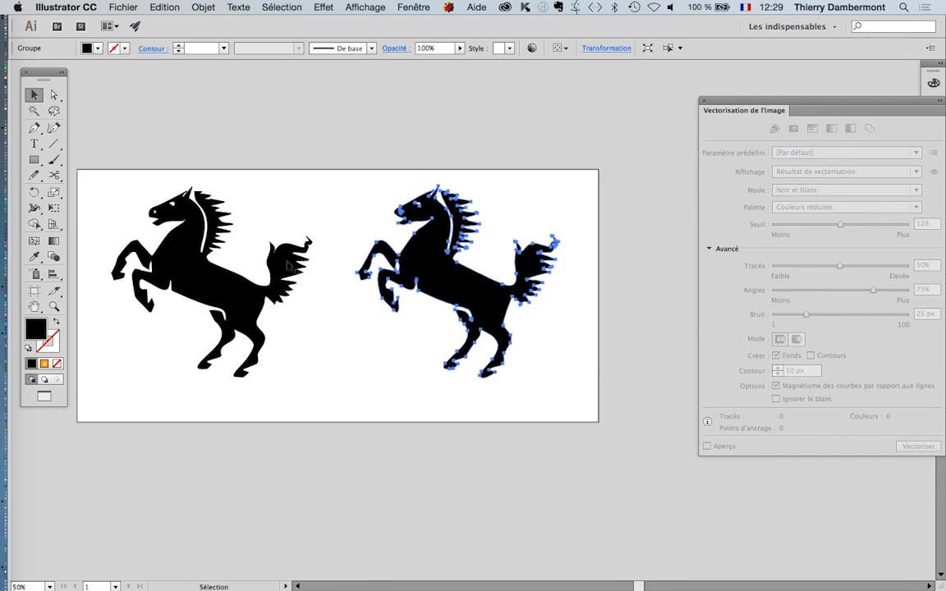
pyautogui.scroll(2, 291, 263)
pyautogui.click(321, 176)
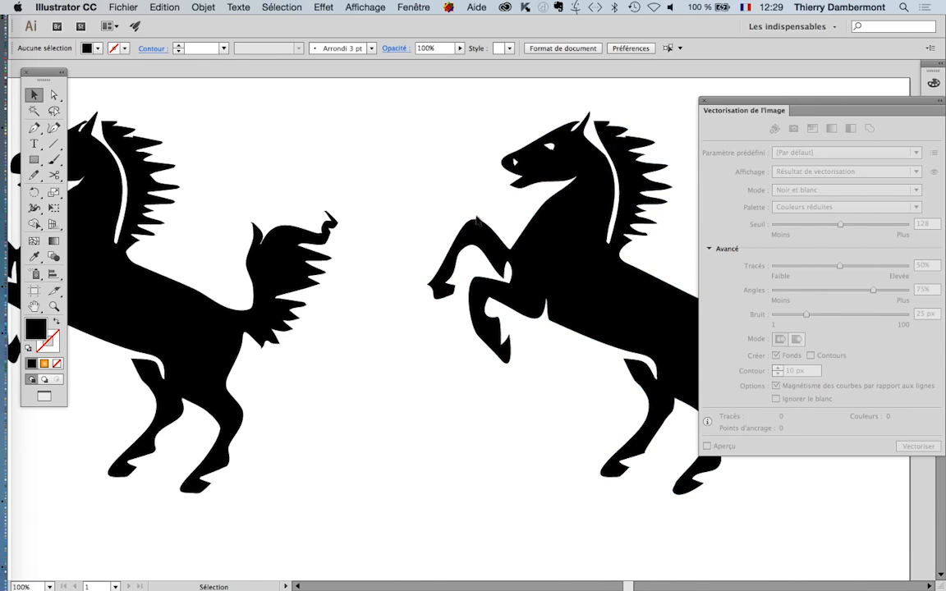
pyautogui.scroll(-2, 425, 241)
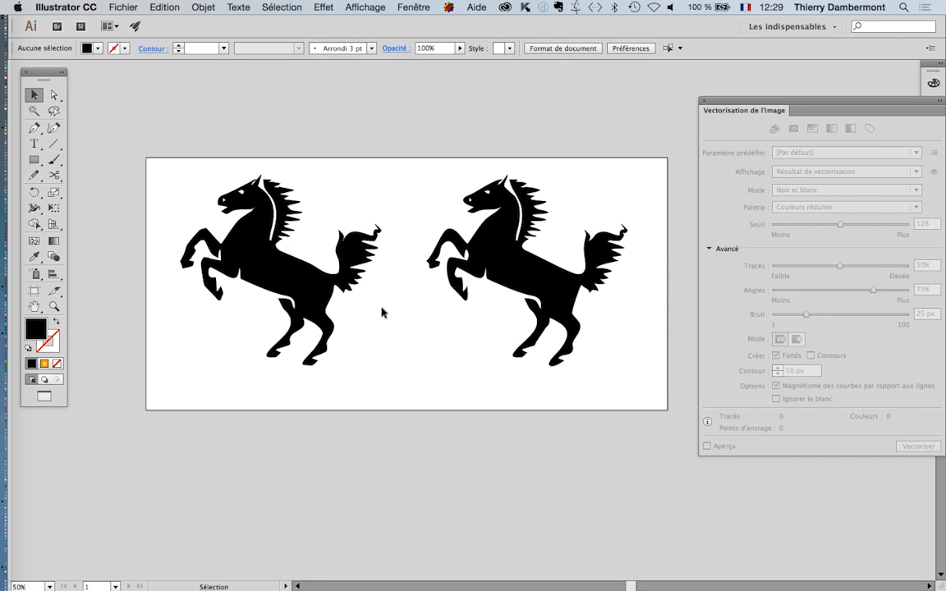
# Simplify the duplicate horse again with Précision des courbes 3% and Seuil d'angle 26°
pyautogui.moveTo(420, 146); pyautogui.dragTo(681, 392)
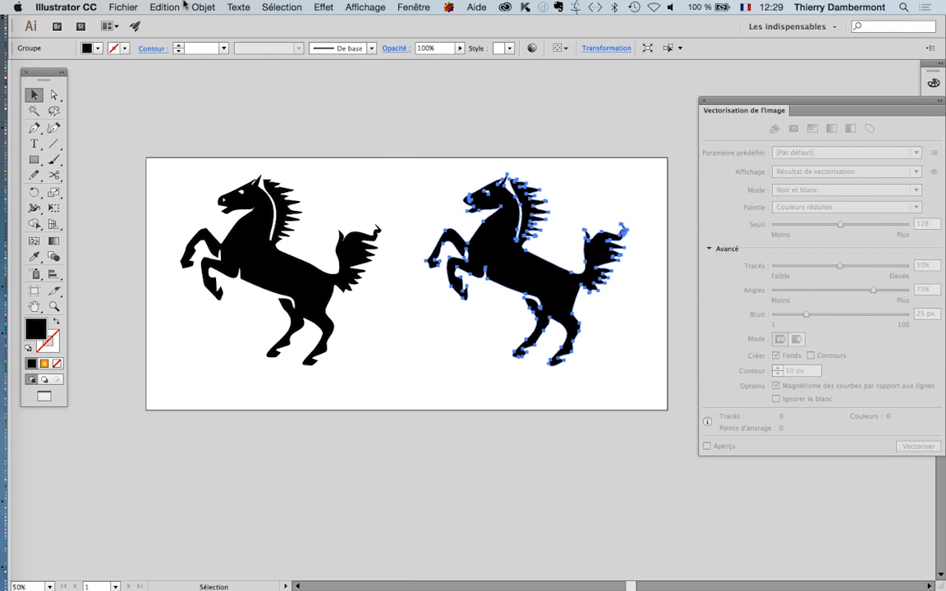
pyautogui.click(203, 8)
pyautogui.moveTo(246, 255)
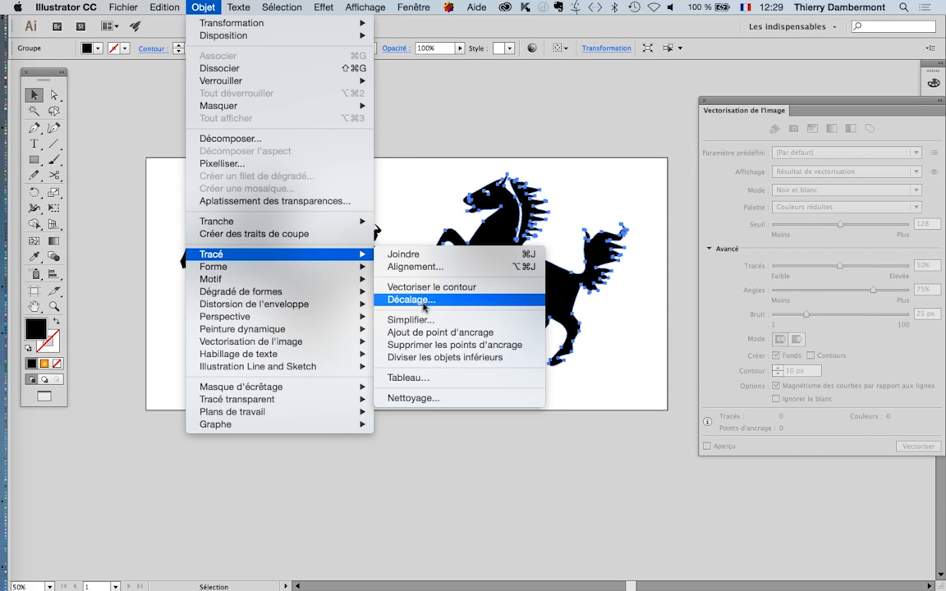
pyautogui.click(393, 320)
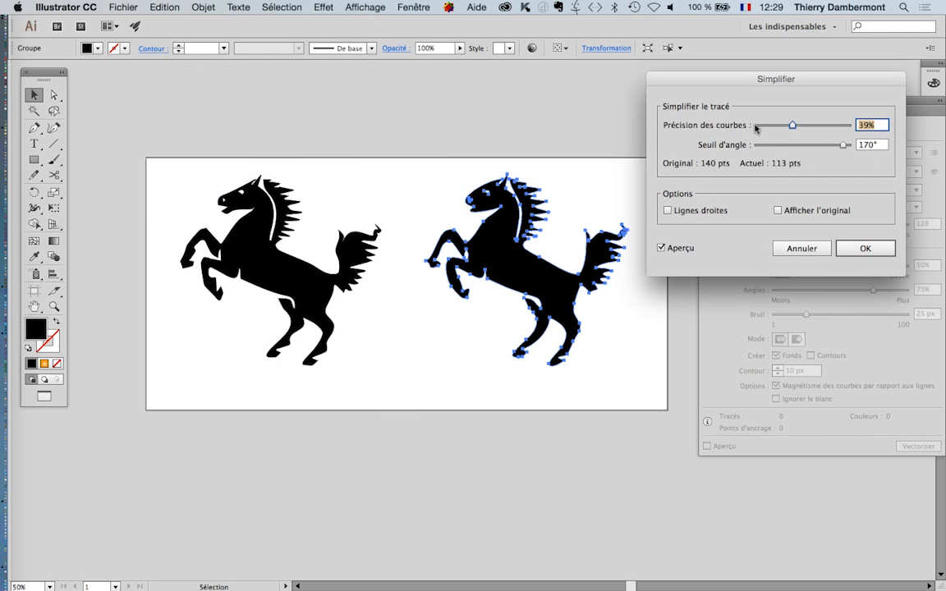
pyautogui.moveTo(756, 127)
pyautogui.mouseDown()
pyautogui.moveTo(769, 126)
pyautogui.moveTo(760, 127)
pyautogui.mouseUp()
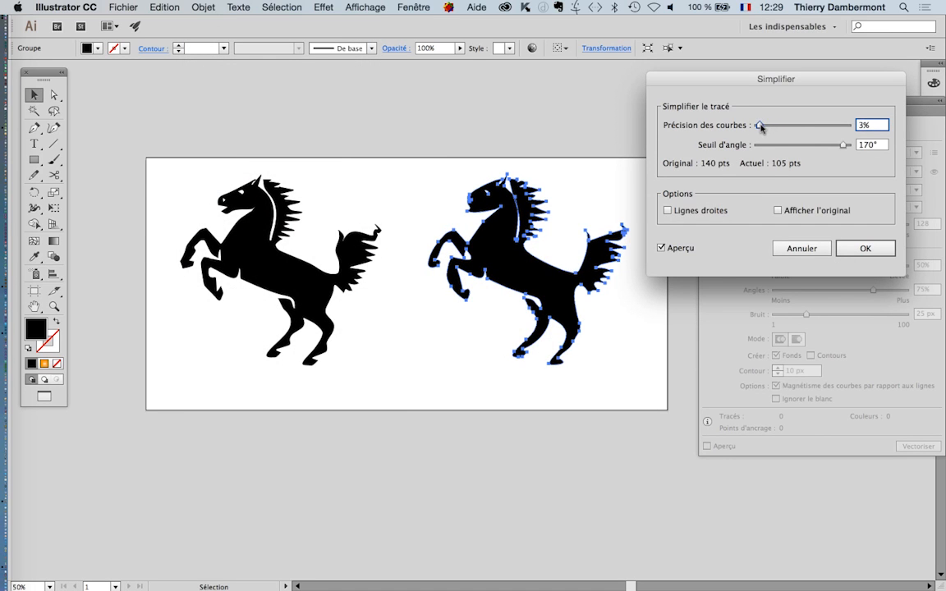
pyautogui.click(779, 147)
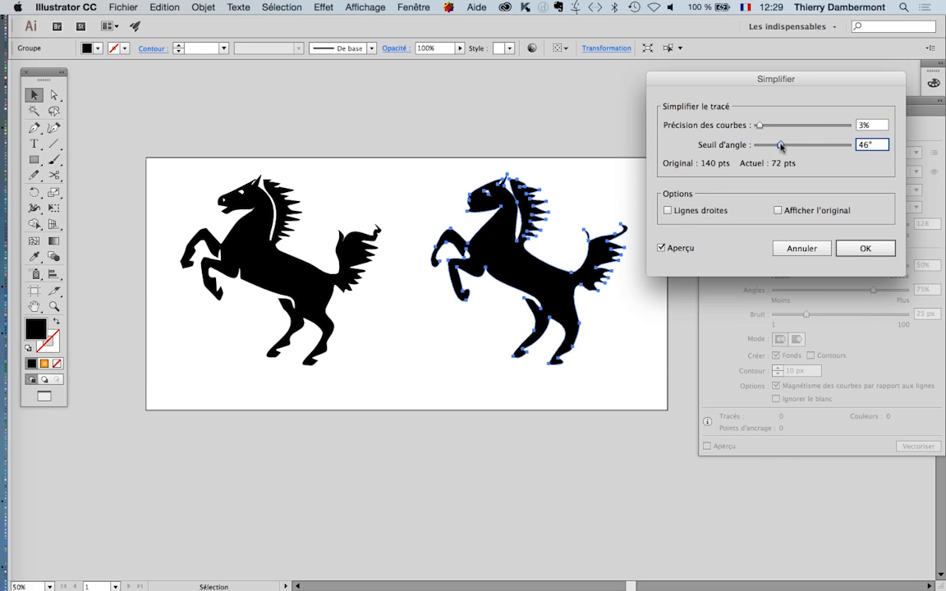
pyautogui.moveTo(780, 146); pyautogui.dragTo(770, 146)
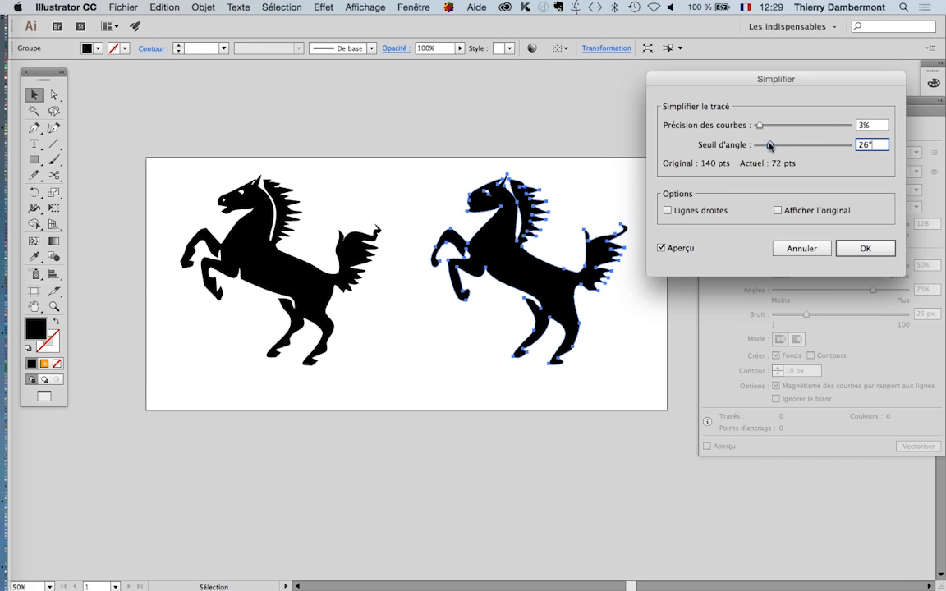
pyautogui.click(871, 248)
pyautogui.click(542, 385)
# Reshape the simplified horse's muzzle by moving its lower anchor point to about X 1008 px, Y 157 px and adjusting its handle
pyautogui.click(506, 222)
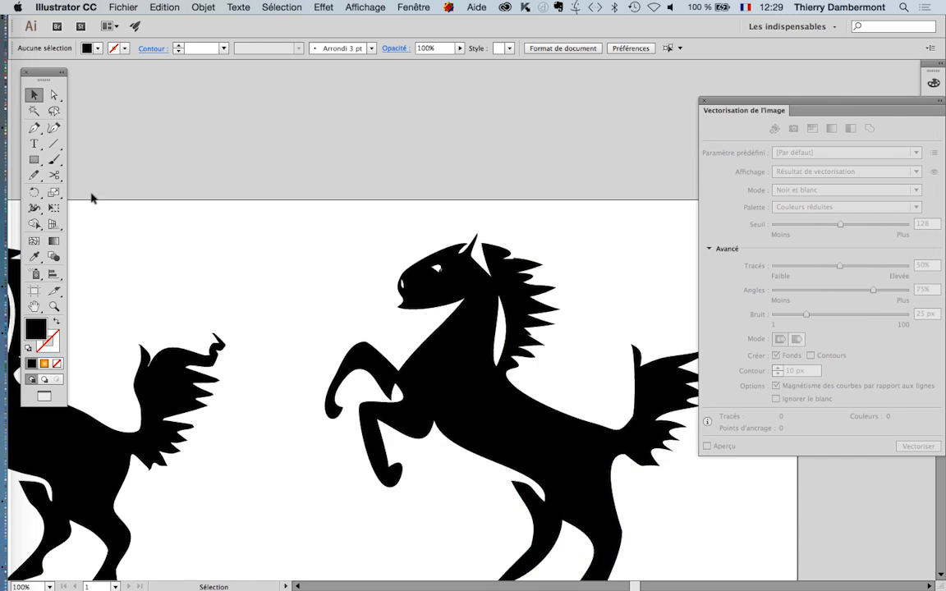
pyautogui.press('a')
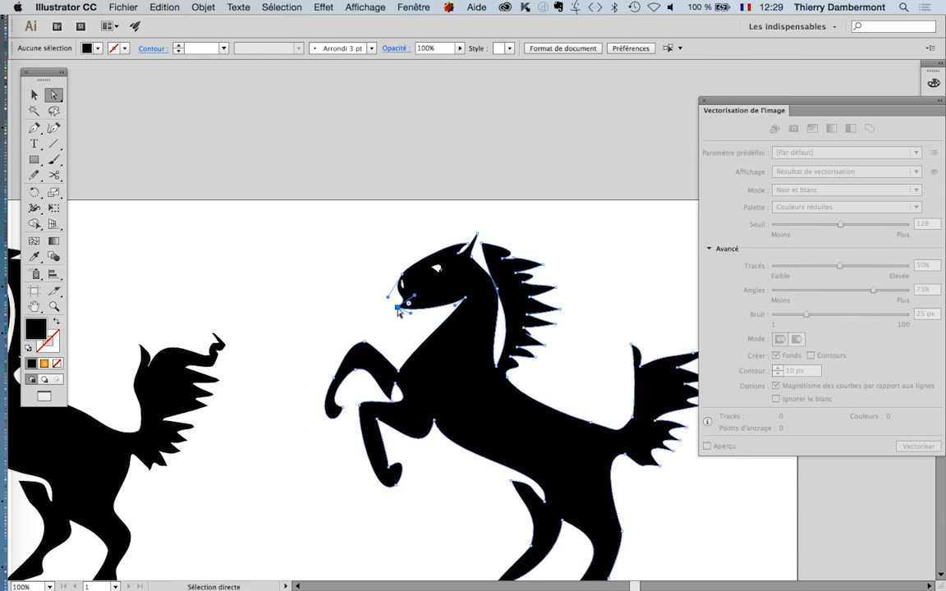
pyautogui.click(402, 307)
pyautogui.moveTo(433, 295)
pyautogui.mouseDown()
pyautogui.moveTo(369, 269)
pyautogui.moveTo(391, 286)
pyautogui.moveTo(444, 291)
pyautogui.mouseUp()
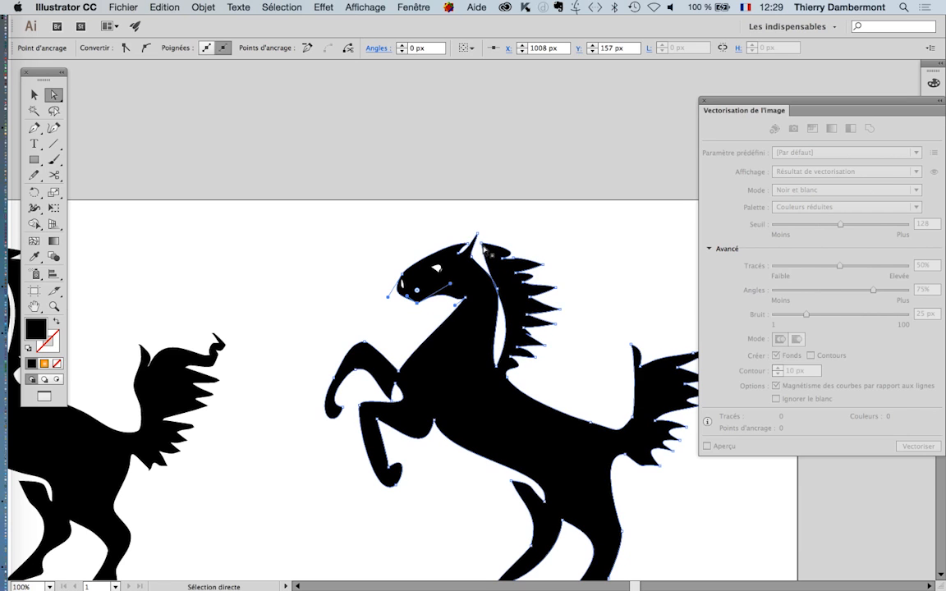
# Close the upper part of the white gap between neck and mane by moving its top anchor point towards the ear and adjusting the handle
pyautogui.moveTo(483, 244); pyautogui.dragTo(469, 251)
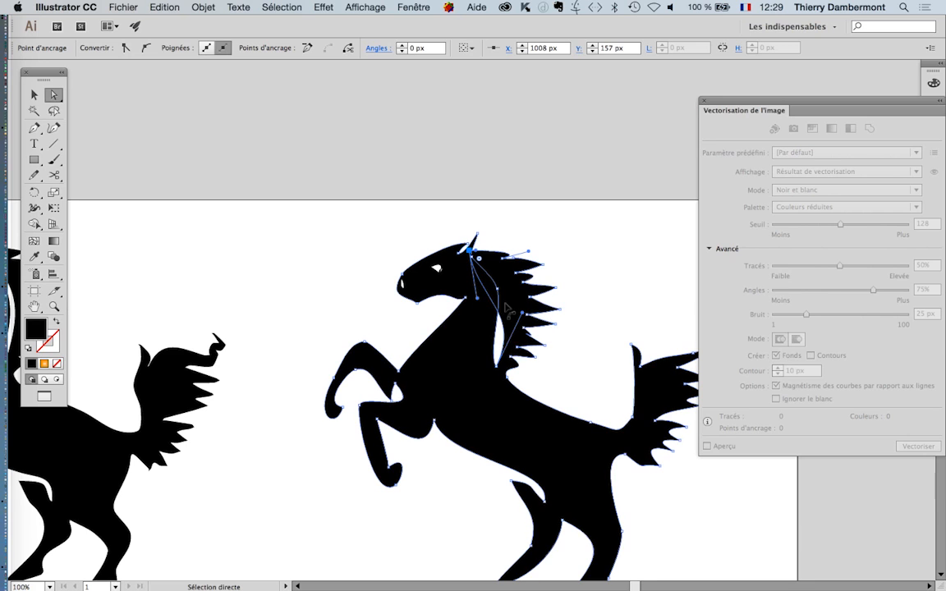
pyautogui.click(510, 334)
pyautogui.click(532, 246)
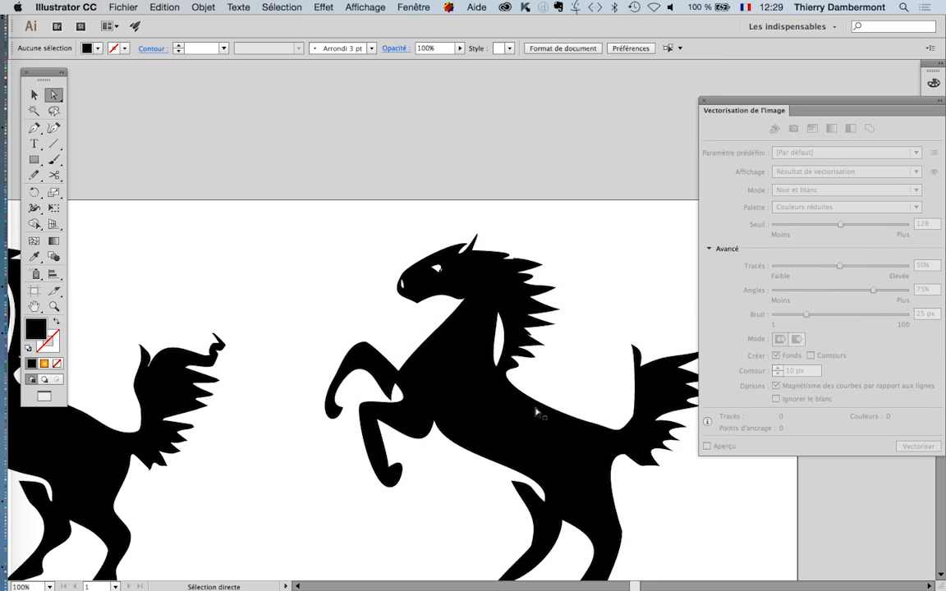
pyautogui.click(507, 346)
pyautogui.moveTo(523, 316); pyautogui.dragTo(503, 353)
pyautogui.click(584, 355)
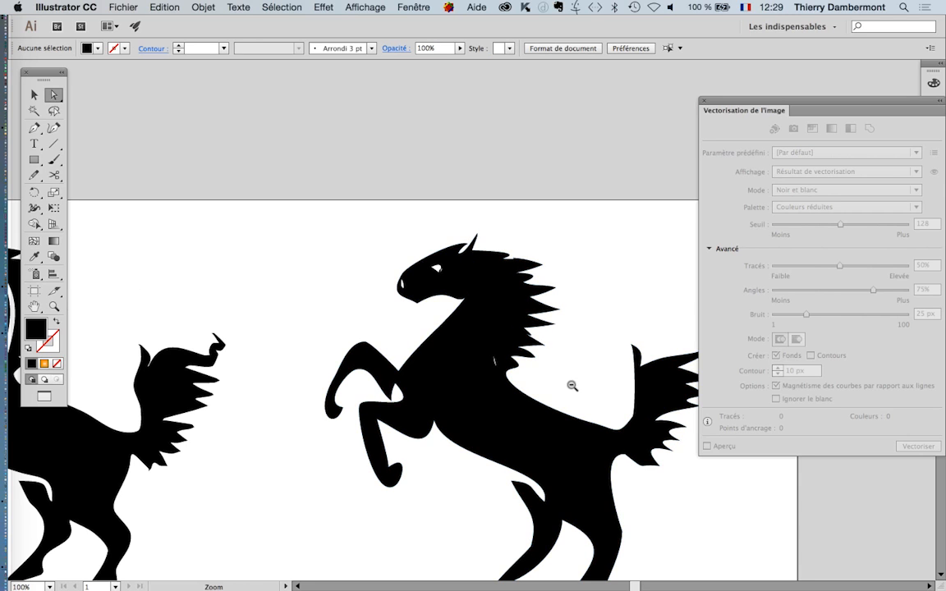
# Remove the remaining white sliver at the base of the mane by adjusting the direction handles of its anchor points
pyautogui.keyDown('alt'); pyautogui.keyDown('super'); pyautogui.click(572, 386); pyautogui.keyUp('super'); pyautogui.keyUp('alt')
pyautogui.keyDown('alt'); pyautogui.keyDown('super'); pyautogui.click(570, 391); pyautogui.keyUp('super'); pyautogui.keyUp('alt')
pyautogui.keyDown('super'); pyautogui.click(439, 318); pyautogui.keyUp('super')
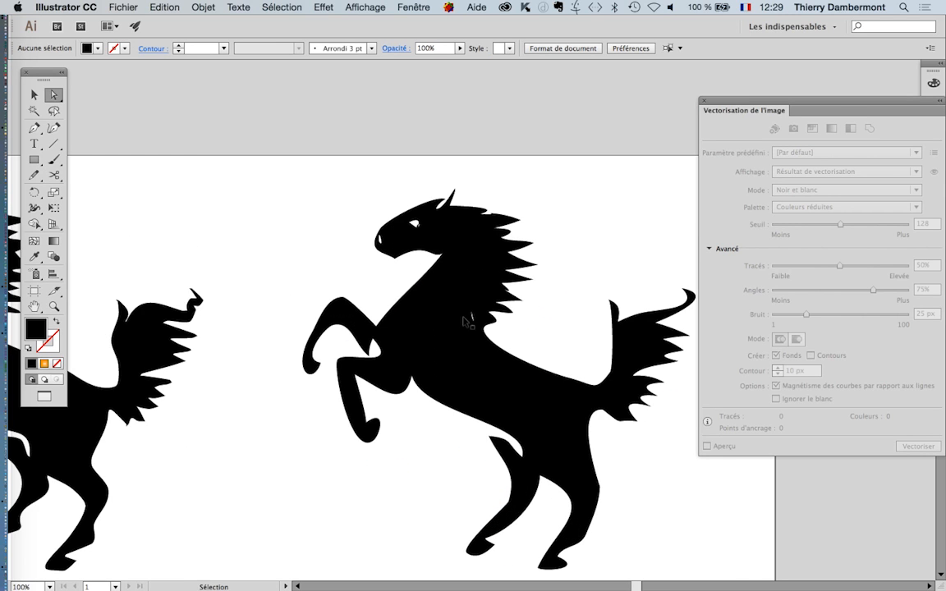
pyautogui.click(431, 255)
pyautogui.moveTo(480, 262); pyautogui.dragTo(478, 265)
pyautogui.moveTo(466, 313); pyautogui.dragTo(452, 312)
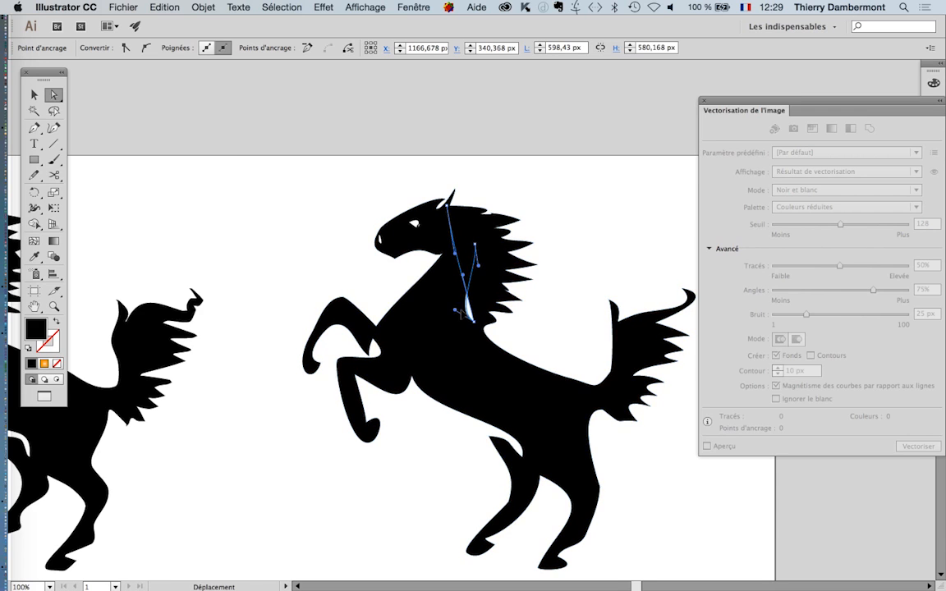
pyautogui.click(564, 321)
# Hide the white slit above the hind leg by moving its upper anchor point into the horse's belly
pyautogui.keyDown('alt'); pyautogui.keyDown('super'); pyautogui.click(511, 358); pyautogui.keyUp('super'); pyautogui.keyUp('alt')
pyautogui.keyDown('alt'); pyautogui.keyDown('super'); pyautogui.click(507, 361); pyautogui.keyUp('super'); pyautogui.keyUp('alt')
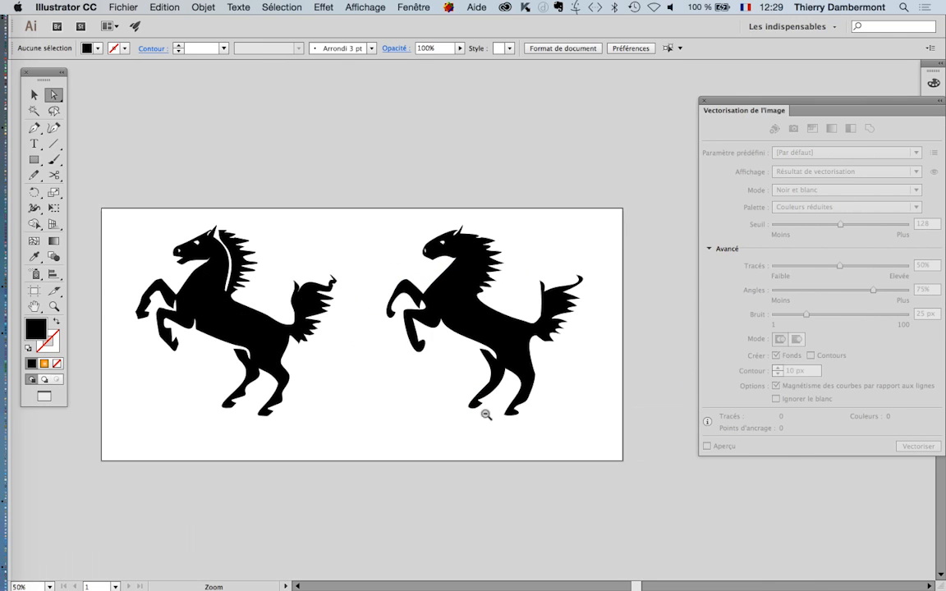
pyautogui.moveTo(302, 378); pyautogui.dragTo(346, 317)
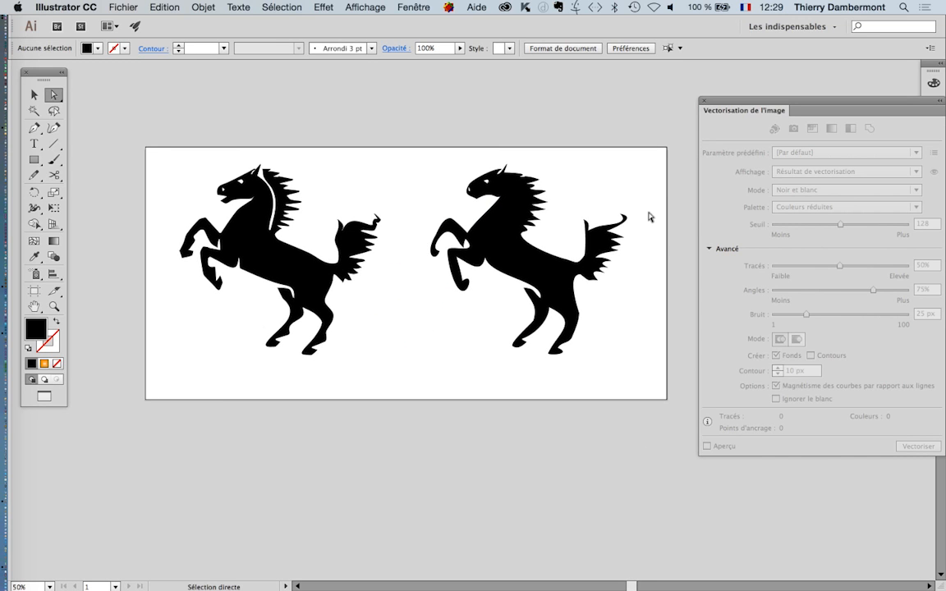
pyautogui.keyDown('super'); pyautogui.click(581, 302); pyautogui.keyUp('super')
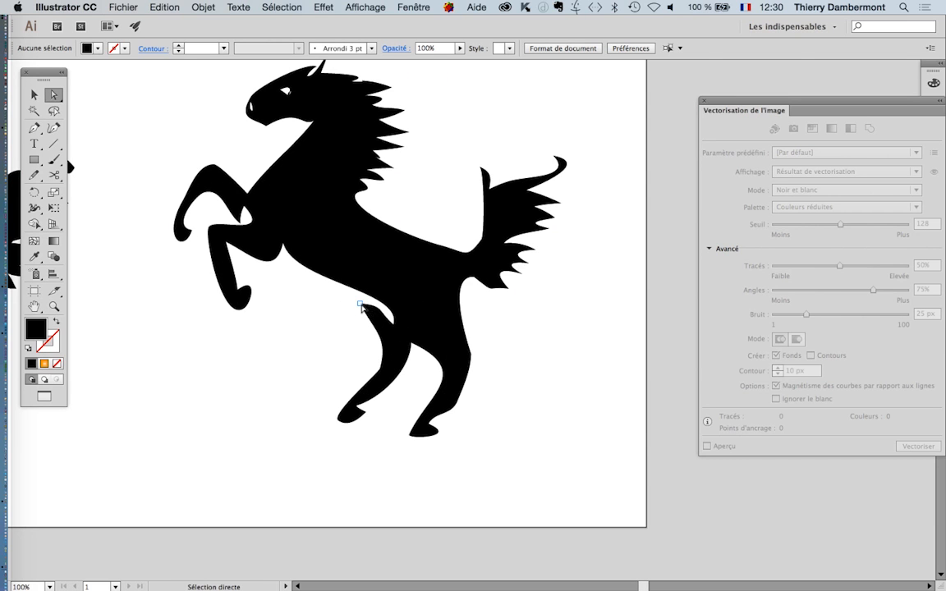
pyautogui.moveTo(361, 307); pyautogui.dragTo(316, 251)
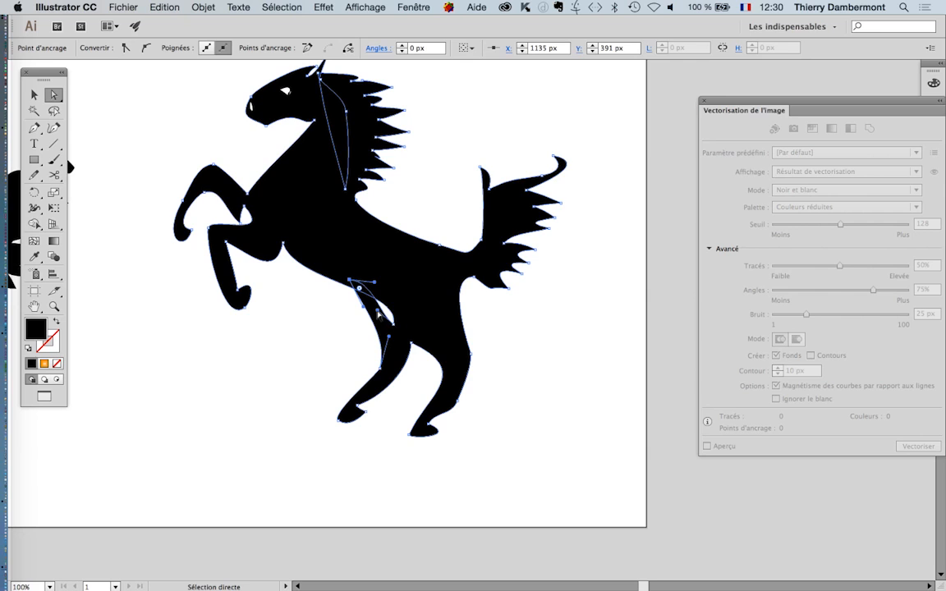
pyautogui.click(529, 372)
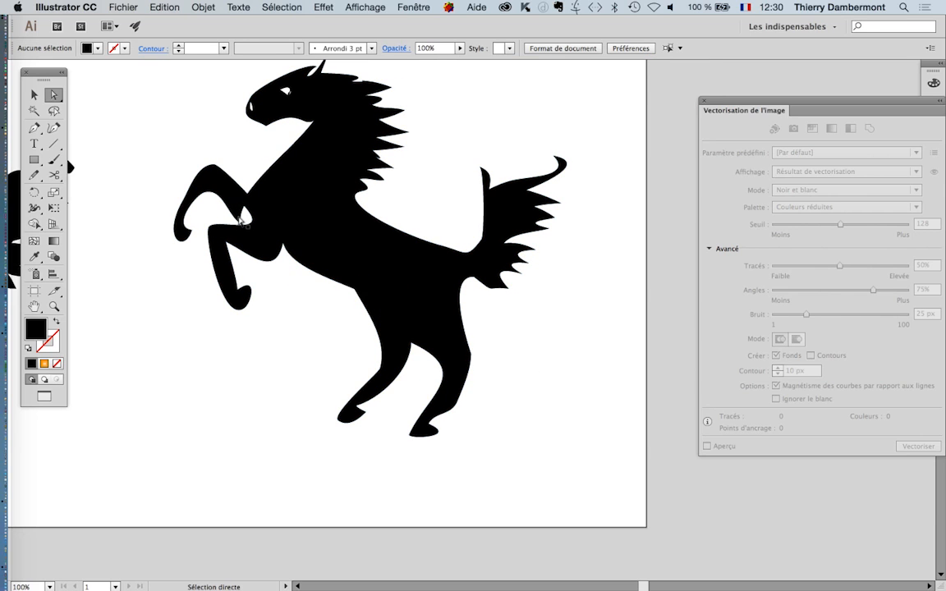
# Close the white gap between the forelegs by moving its anchor point to about X 992 px, Y 333 px and shortening the handle
pyautogui.click(242, 219)
pyautogui.moveTo(241, 224); pyautogui.dragTo(268, 209)
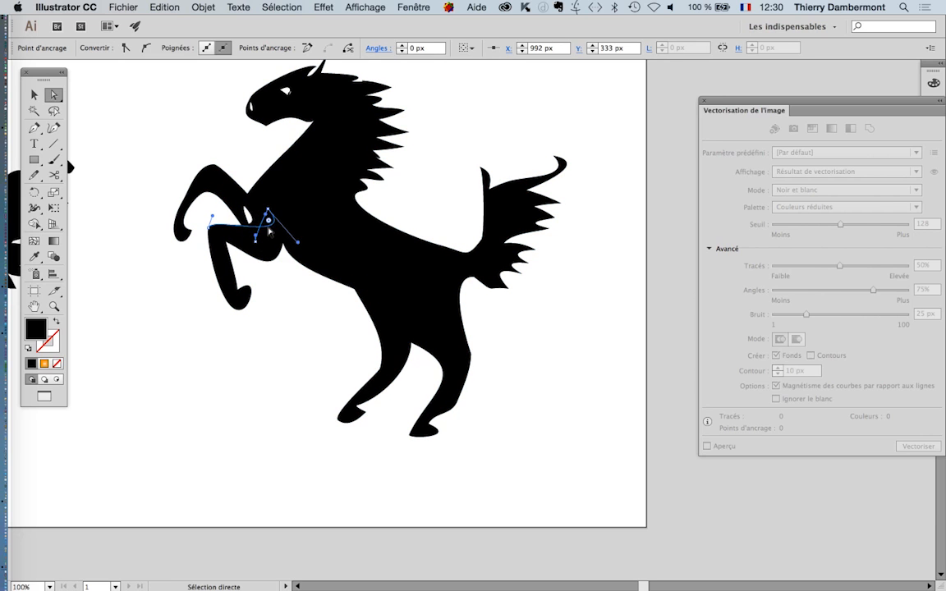
pyautogui.moveTo(298, 242); pyautogui.dragTo(255, 238)
pyautogui.click(286, 304)
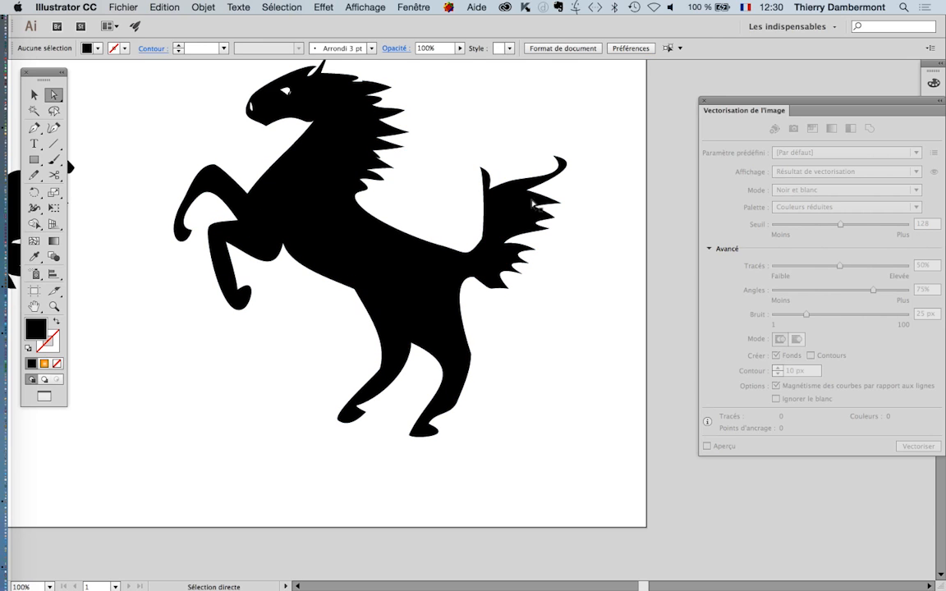
# Try rotating the tail's anchor points around the base of the tail
pyautogui.moveTo(459, 131); pyautogui.dragTo(585, 292)
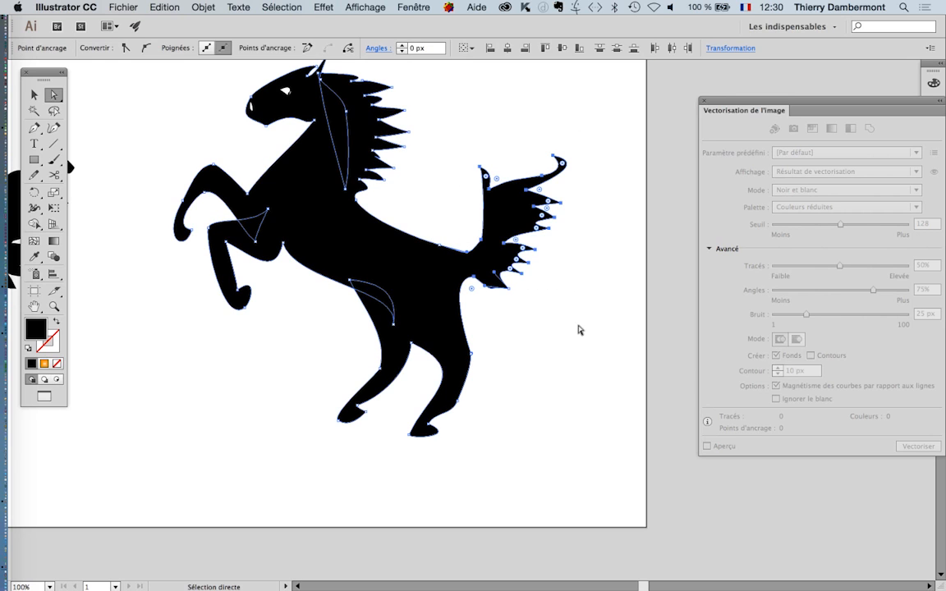
pyautogui.click(565, 301)
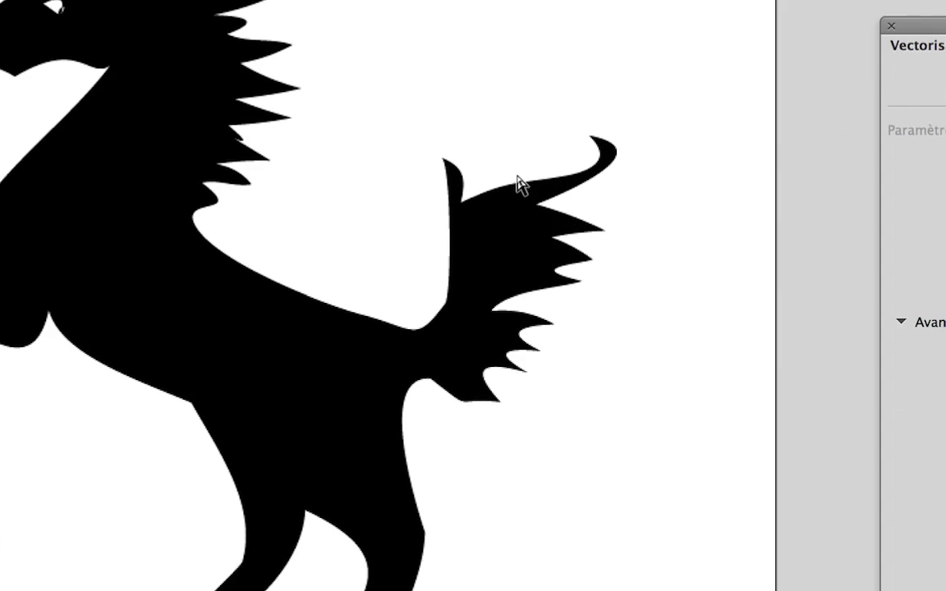
pyautogui.moveTo(500, 174); pyautogui.dragTo(664, 424)
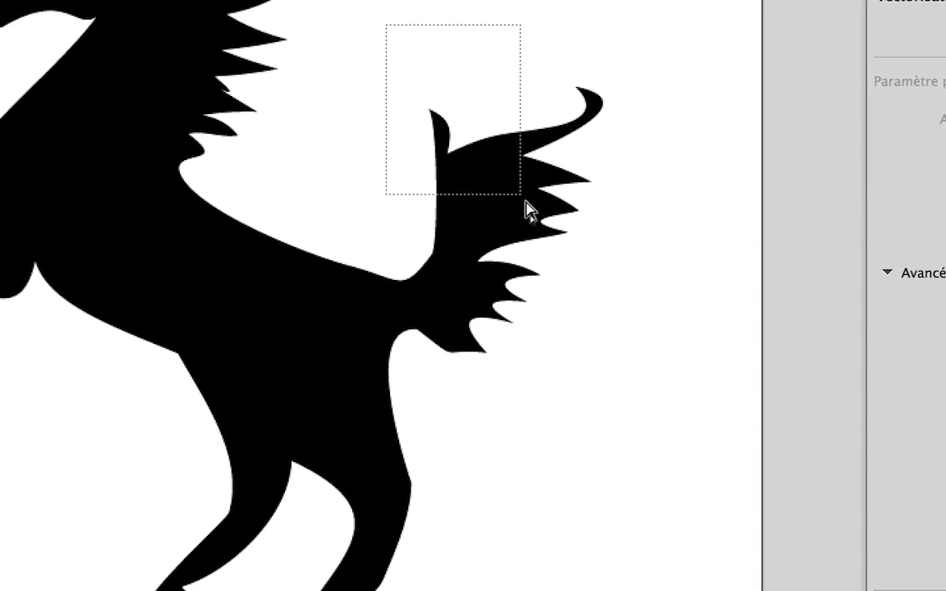
pyautogui.moveTo(562, 264); pyautogui.dragTo(561, 264)
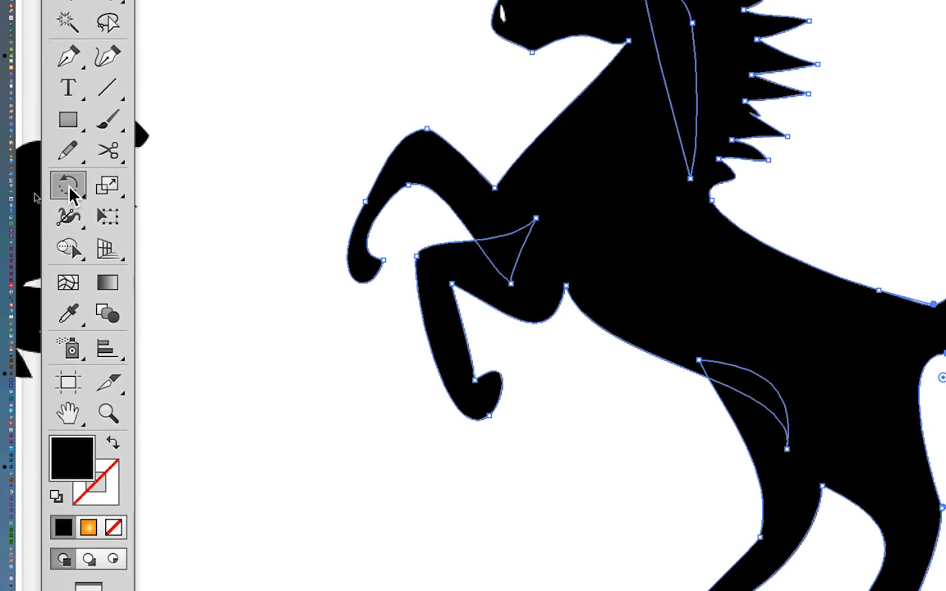
pyautogui.click(69, 190)
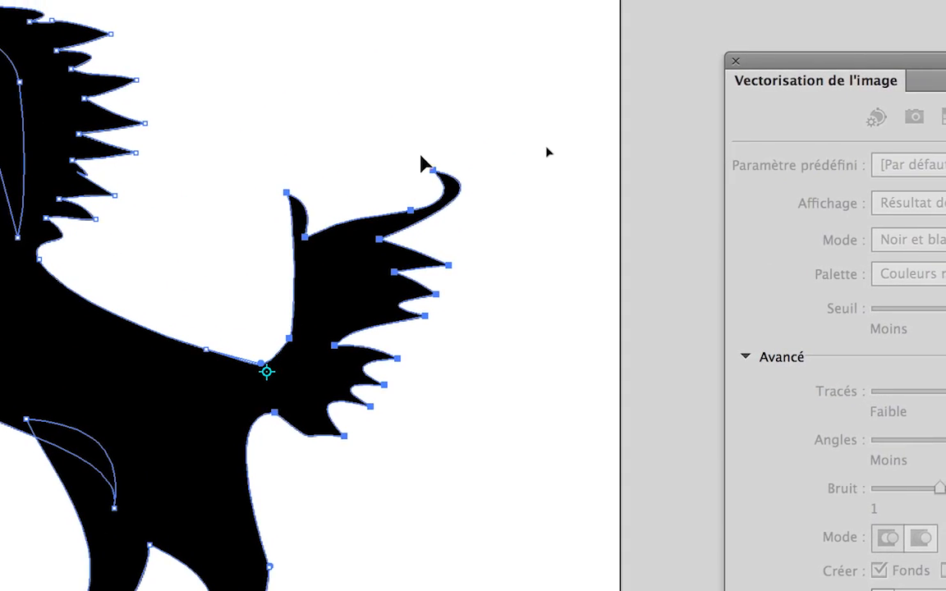
pyautogui.moveTo(520, 13); pyautogui.dragTo(548, 26)
pyautogui.moveTo(437, 172); pyautogui.dragTo(510, 343)
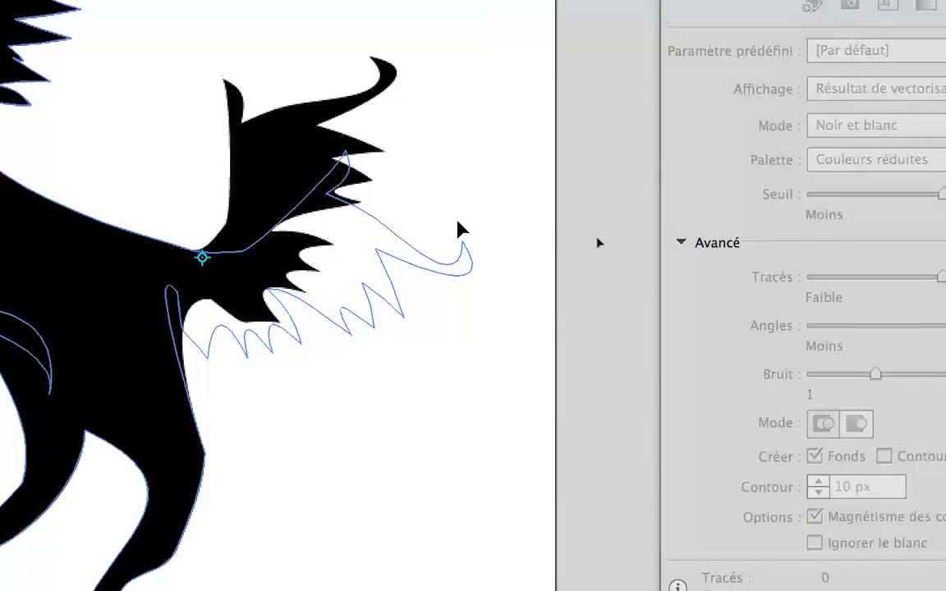
pyautogui.moveTo(459, 232); pyautogui.dragTo(248, 18)
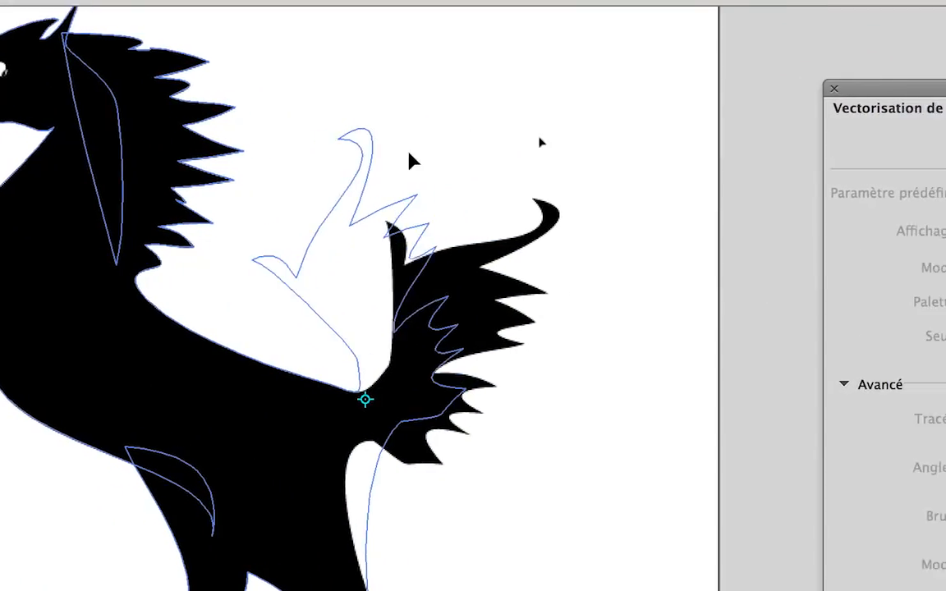
pyautogui.moveTo(412, 161); pyautogui.dragTo(628, 354)
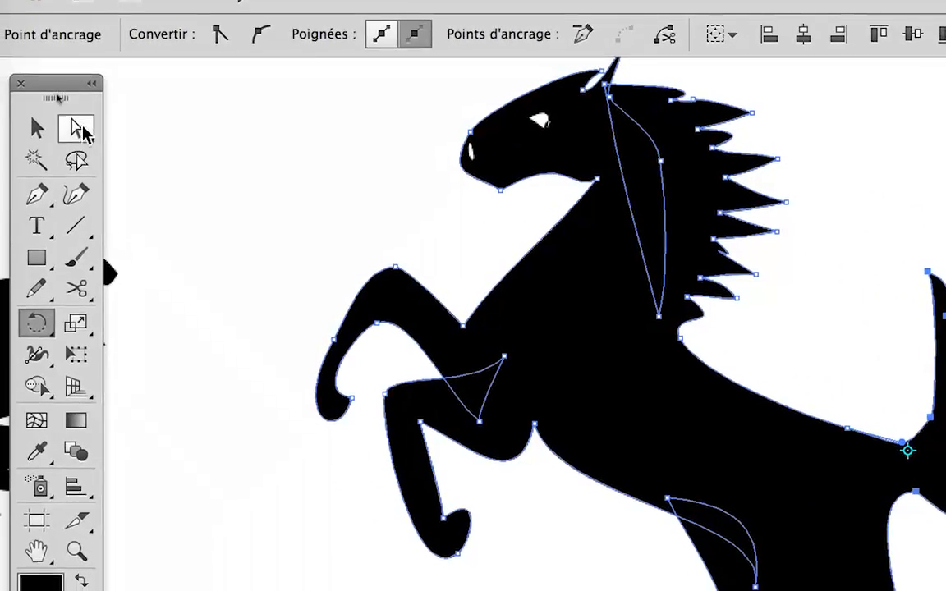
pyautogui.click(81, 132)
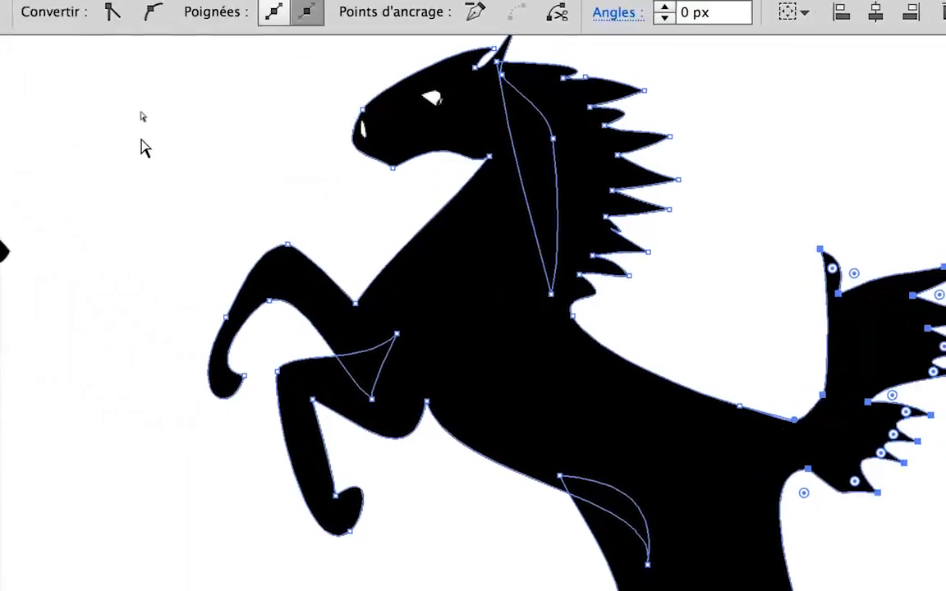
pyautogui.click(102, 170)
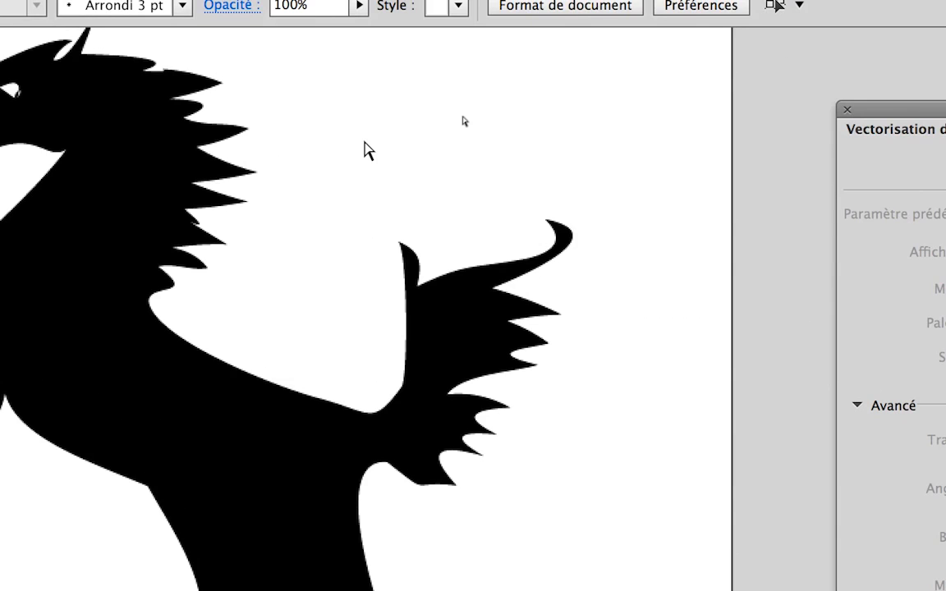
# Rotate the tail's anchor points downward around a pivot at the base where the tail meets the croup
pyautogui.moveTo(378, 164); pyautogui.dragTo(428, 310)
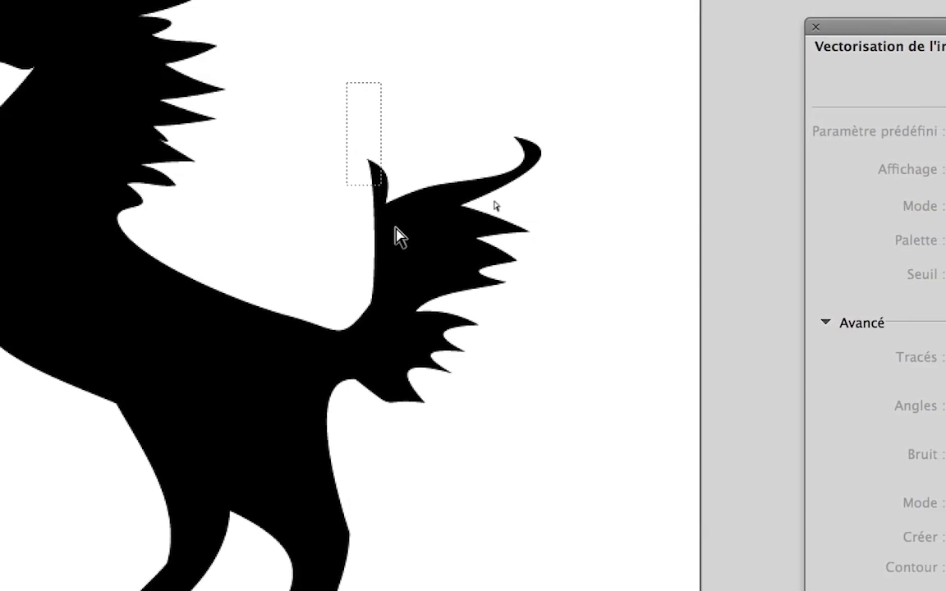
pyautogui.moveTo(396, 228)
pyautogui.mouseDown()
pyautogui.moveTo(422, 268)
pyautogui.moveTo(453, 280)
pyautogui.mouseUp()
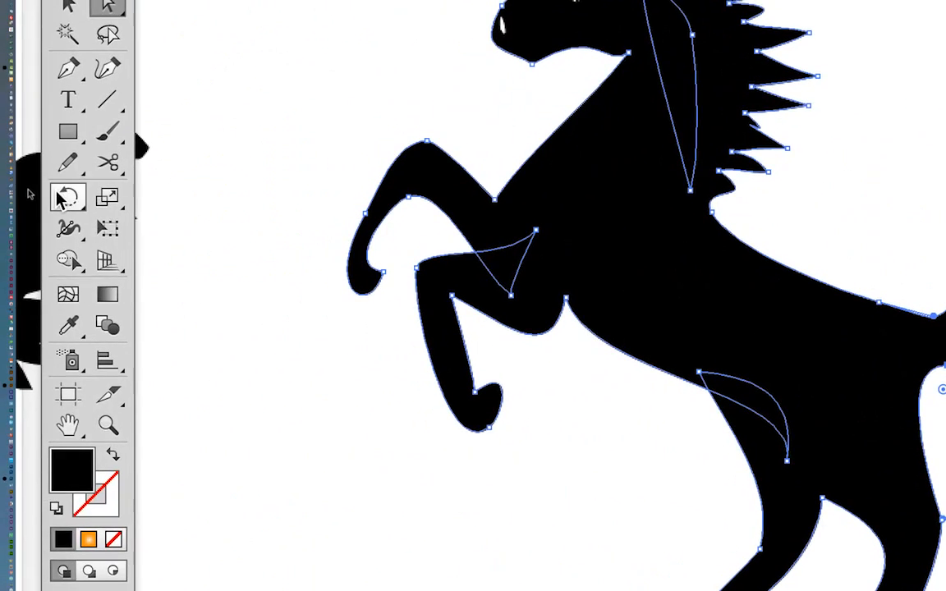
pyautogui.click(63, 197)
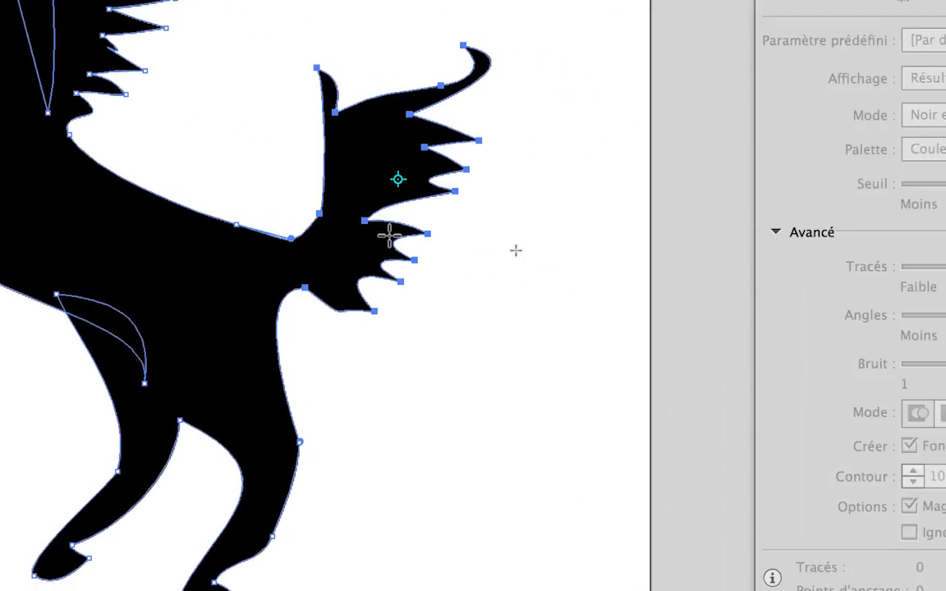
pyautogui.click(296, 248)
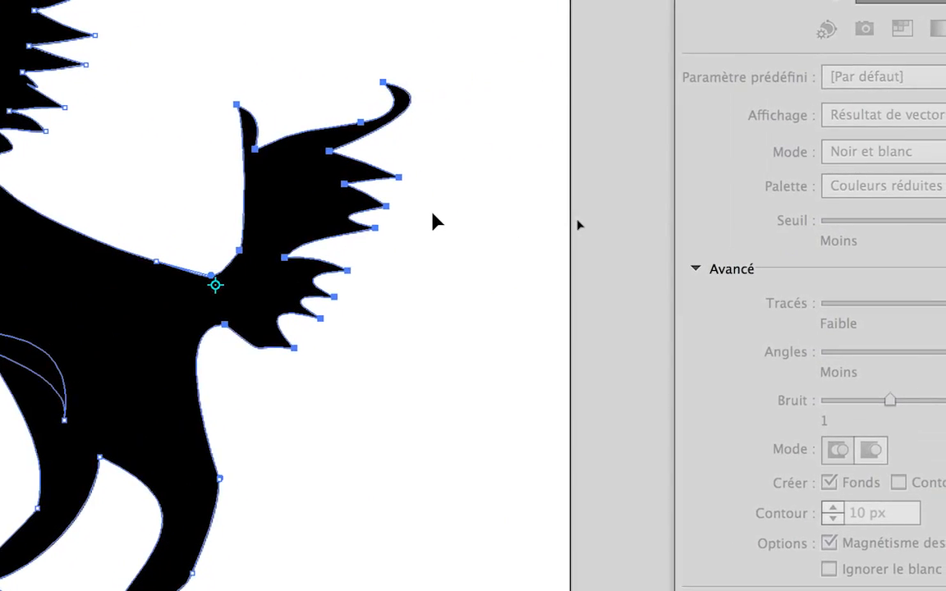
pyautogui.moveTo(435, 220); pyautogui.dragTo(447, 249)
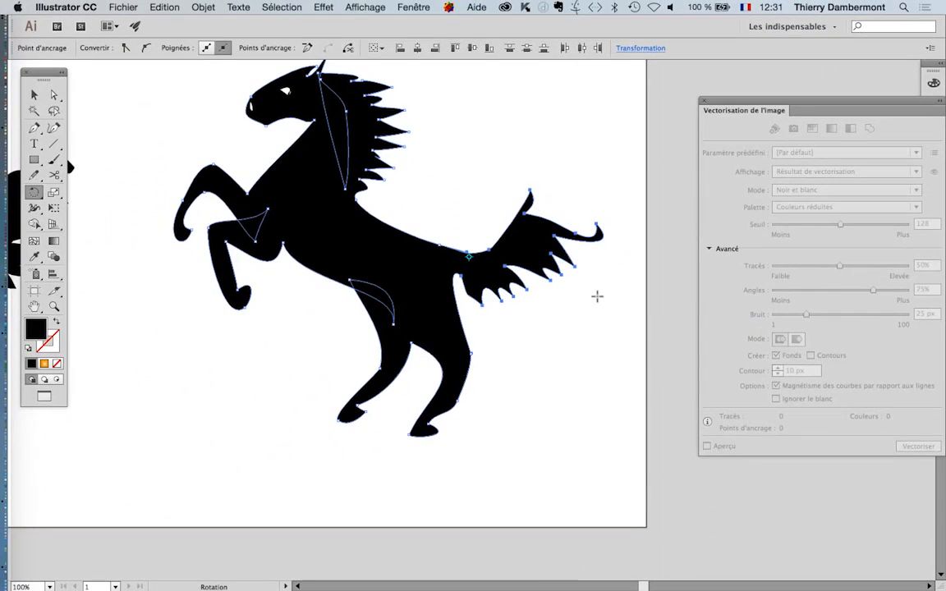
# Select the anchor points of both forelegs and rotate them counterclockwise around a pivot at the shoulder
pyautogui.click(54, 94)
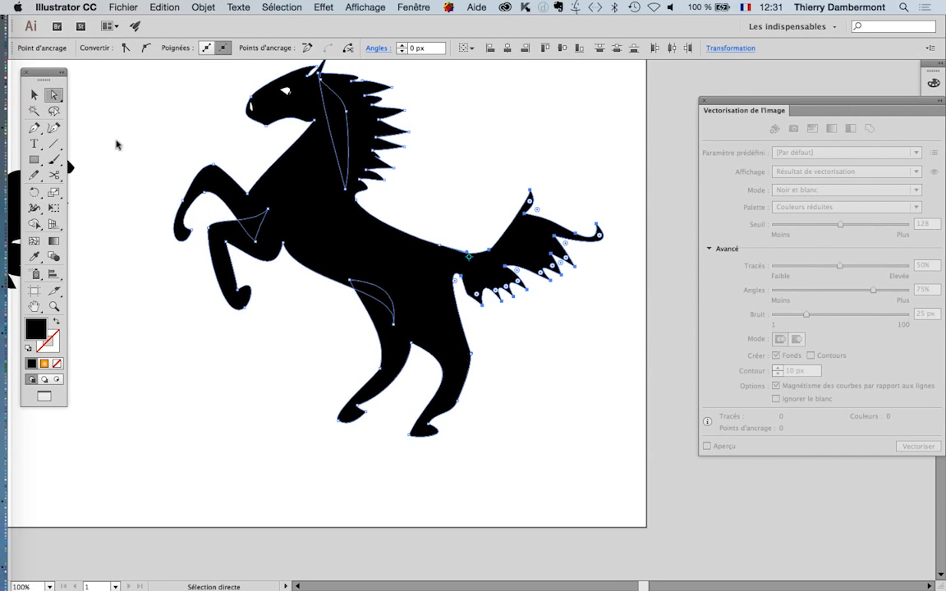
pyautogui.moveTo(152, 141); pyautogui.dragTo(289, 348)
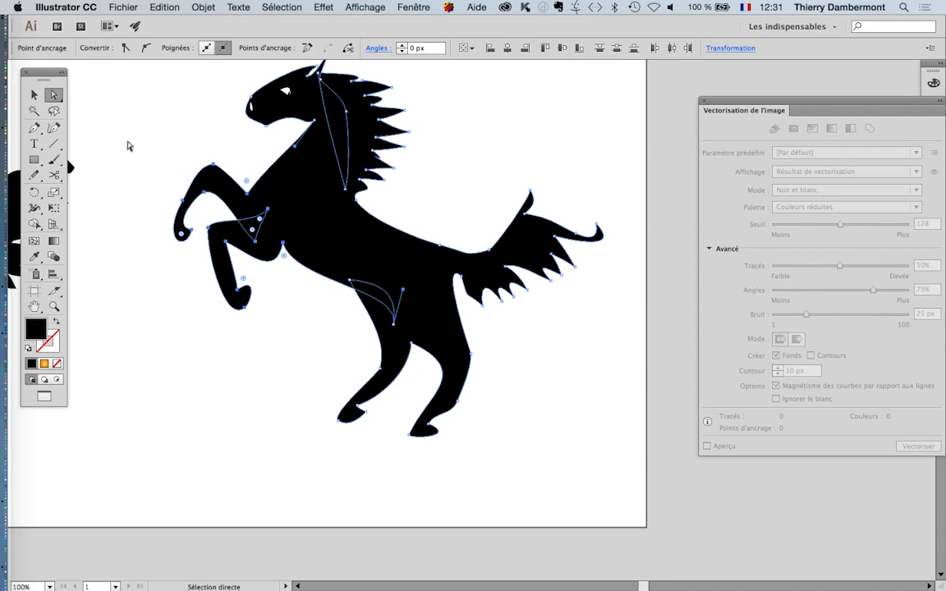
pyautogui.click(148, 149)
pyautogui.moveTo(159, 147); pyautogui.dragTo(264, 302)
pyautogui.click(33, 191)
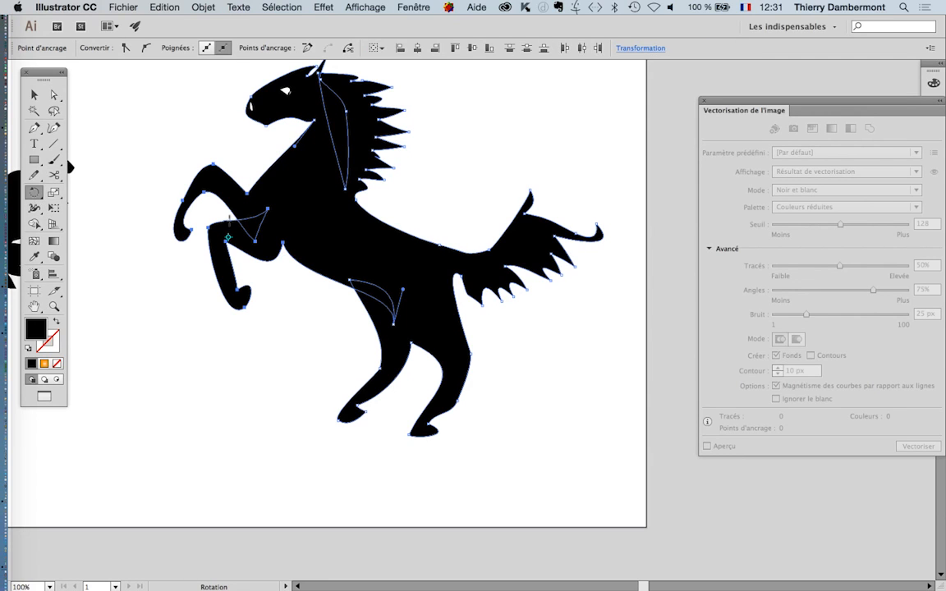
pyautogui.moveTo(196, 328); pyautogui.dragTo(204, 297)
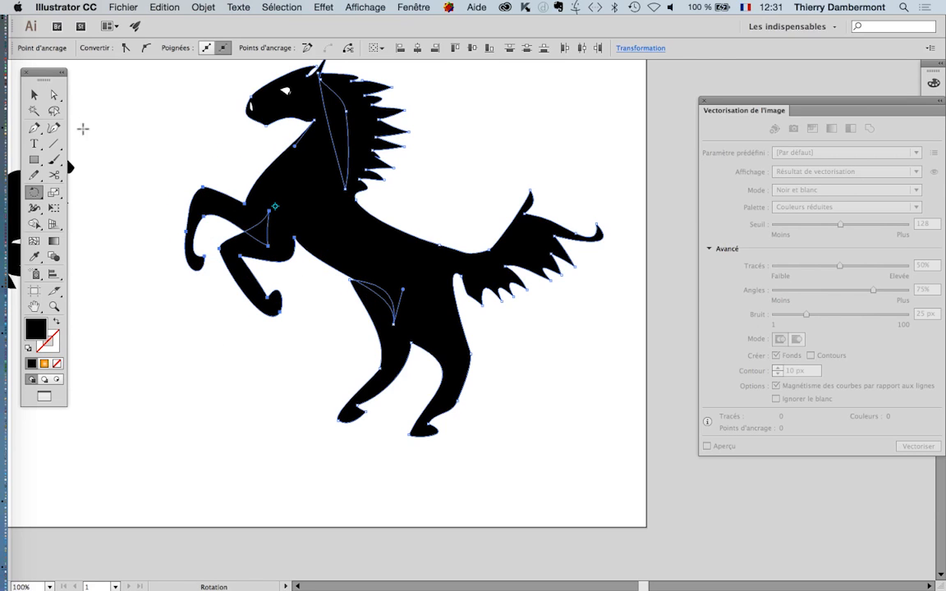
# Try stretching both forelegs vertically with the Scale tool around a pivot at the chest
pyautogui.click(54, 94)
pyautogui.moveTo(140, 152); pyautogui.dragTo(301, 358)
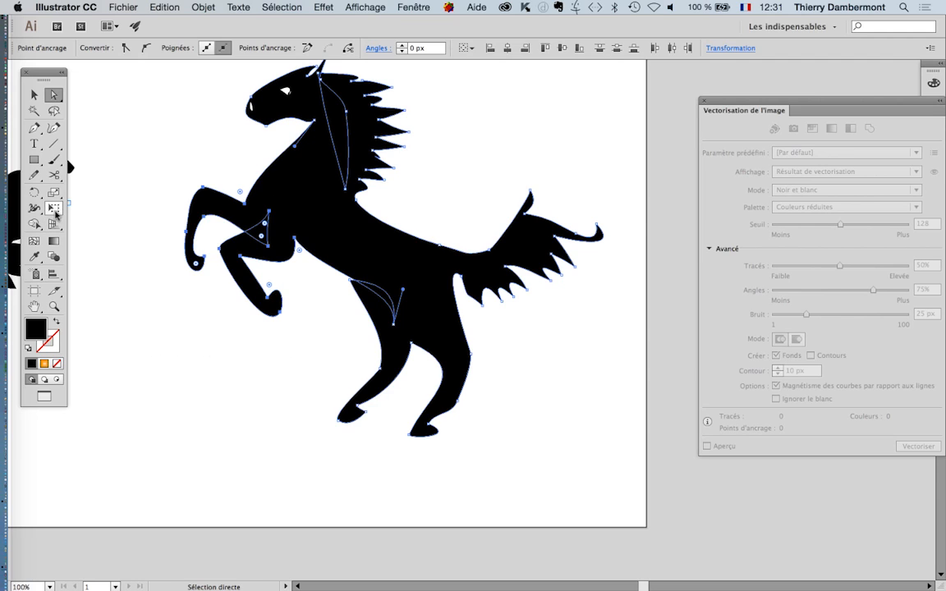
pyautogui.click(54, 191)
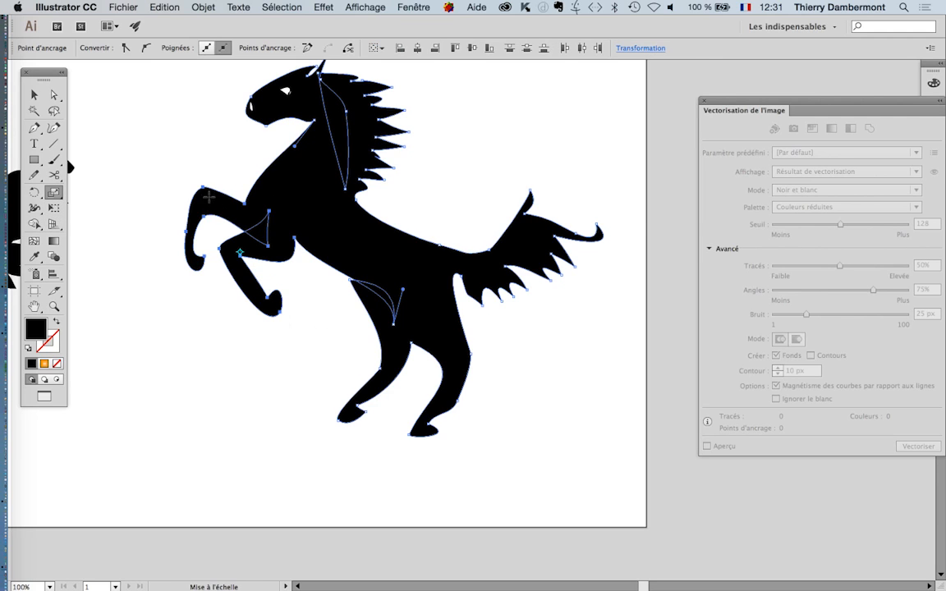
pyautogui.moveTo(232, 337); pyautogui.dragTo(228, 429)
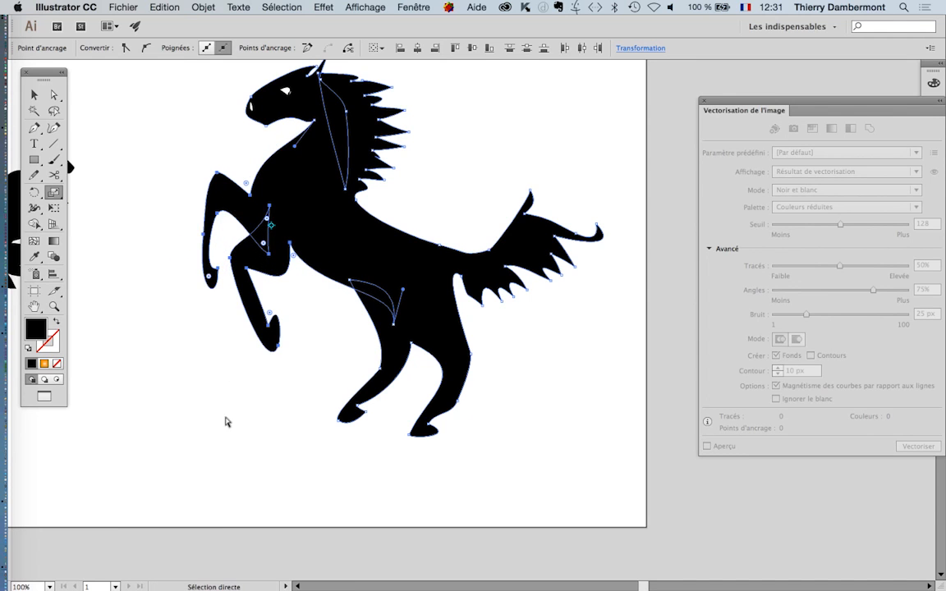
pyautogui.press('super+z')
# Lengthen both forelegs by moving the anchor points of the hooves together, downward and outward from the body
pyautogui.click(52, 96)
pyautogui.moveTo(147, 197); pyautogui.dragTo(201, 263)
pyautogui.moveTo(311, 331); pyautogui.dragTo(251, 335)
pyautogui.click(325, 361)
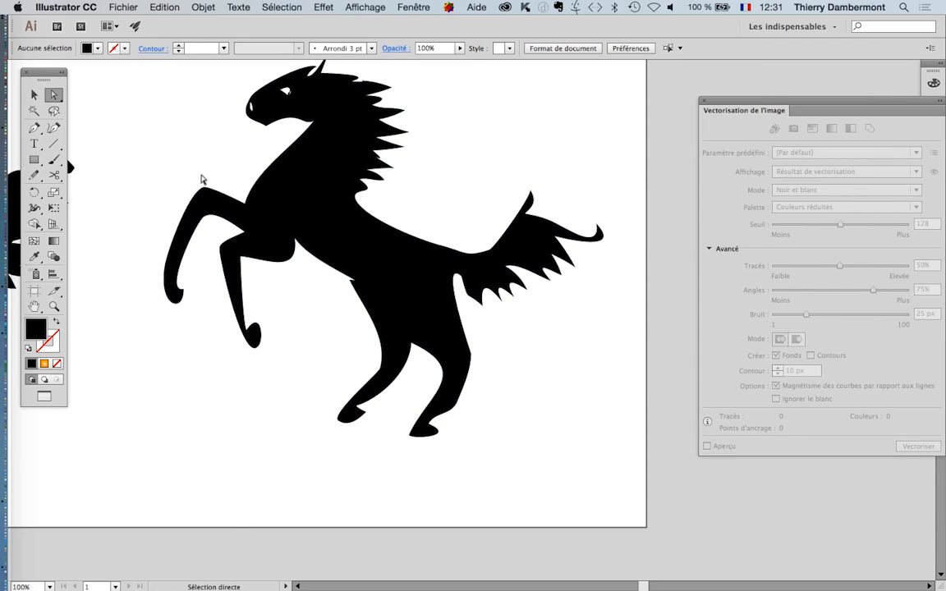
# Move the knee anchor point of the raised outer foreleg down and toward the body to thicken and round the leg
pyautogui.moveTo(195, 171); pyautogui.dragTo(223, 230)
pyautogui.moveTo(203, 188); pyautogui.dragTo(234, 200)
pyautogui.click(177, 148)
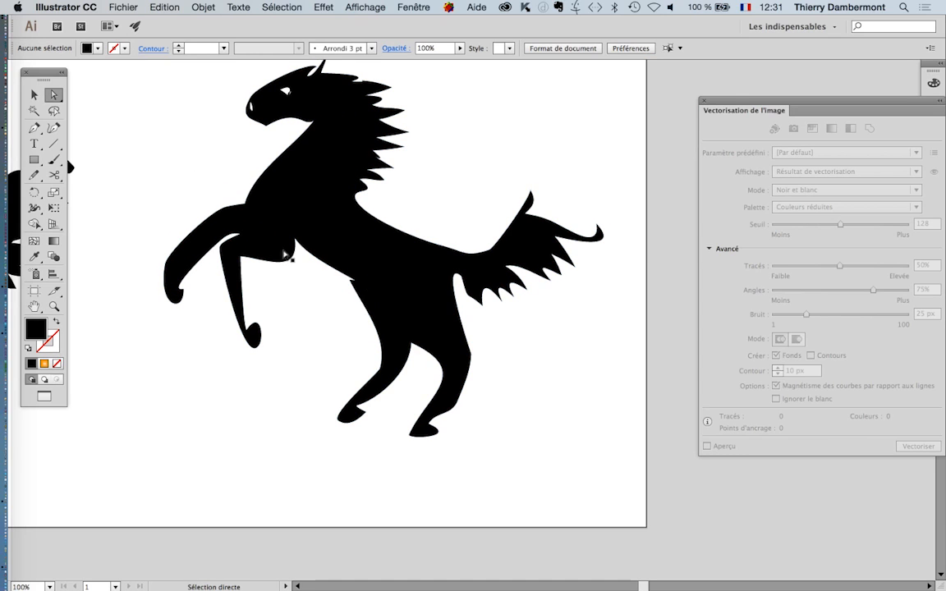
# Reshape the curve at the back of the lower foreleg's hoof by pulling its direction handle outward, thickening the leg
pyautogui.click(244, 246)
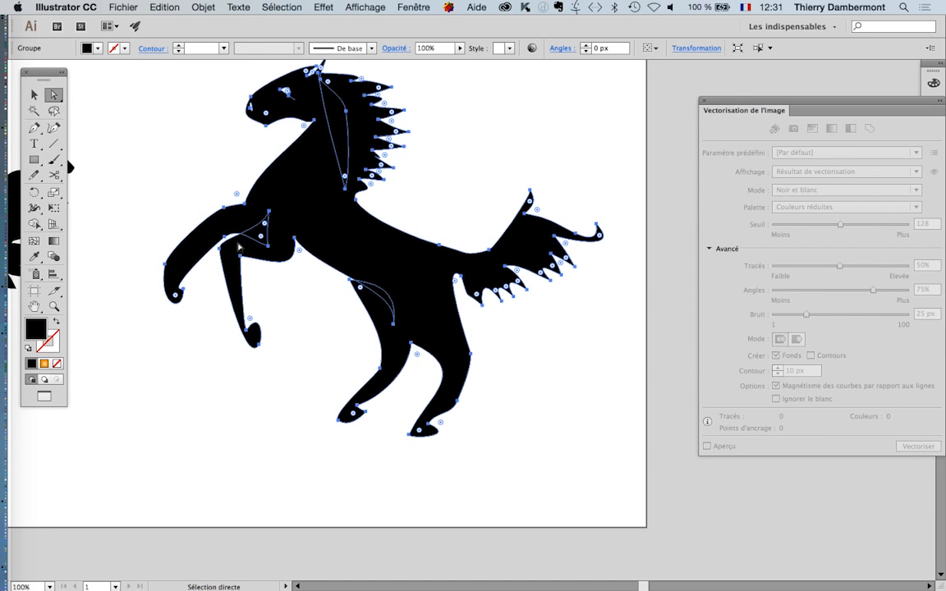
pyautogui.click(257, 274)
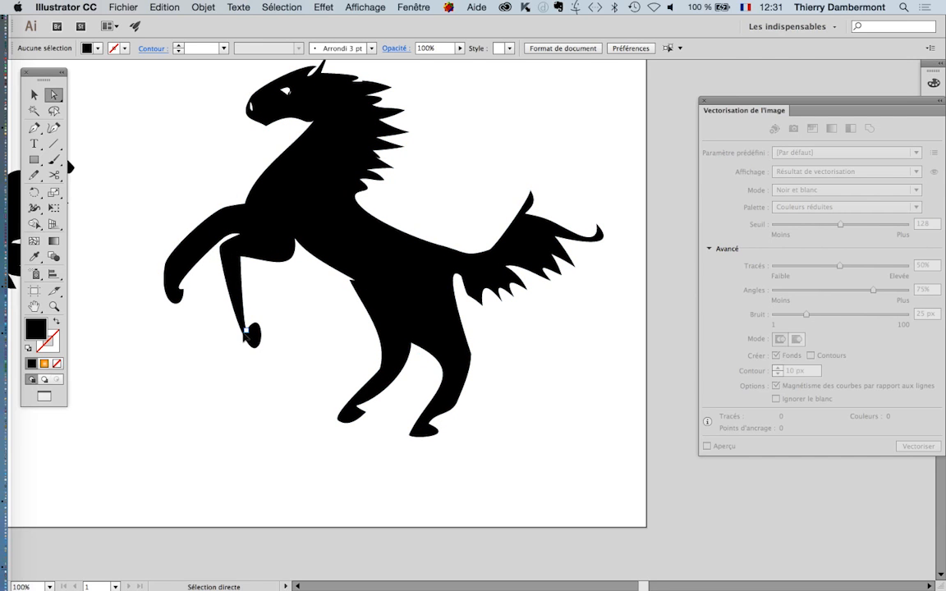
pyautogui.click(246, 332)
pyautogui.click(258, 345)
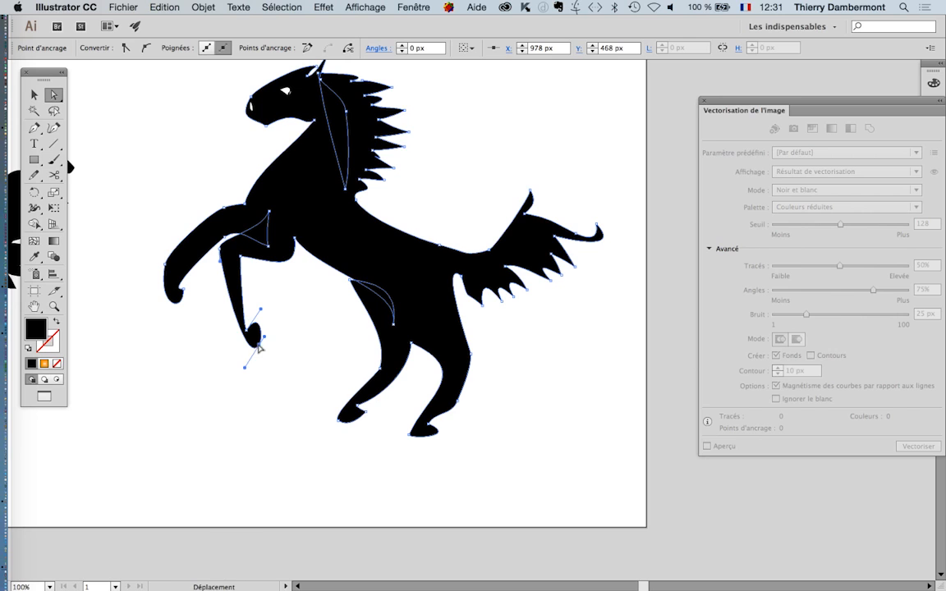
pyautogui.moveTo(244, 373); pyautogui.dragTo(227, 357)
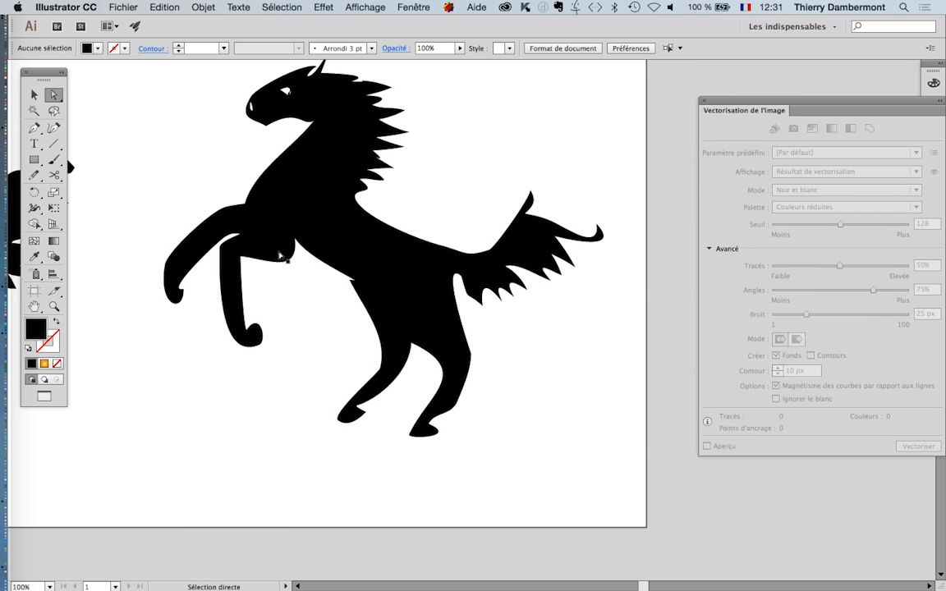
# Move the anchor point where the belly meets the hind leg slightly upward to smooth the contour
pyautogui.click(280, 255)
pyautogui.click(463, 395)
pyautogui.press('super+space')
pyautogui.click(348, 279)
pyautogui.moveTo(350, 282); pyautogui.dragTo(348, 277)
pyautogui.click(339, 320)
pyautogui.press('alt+super+space')
pyautogui.click(321, 326)
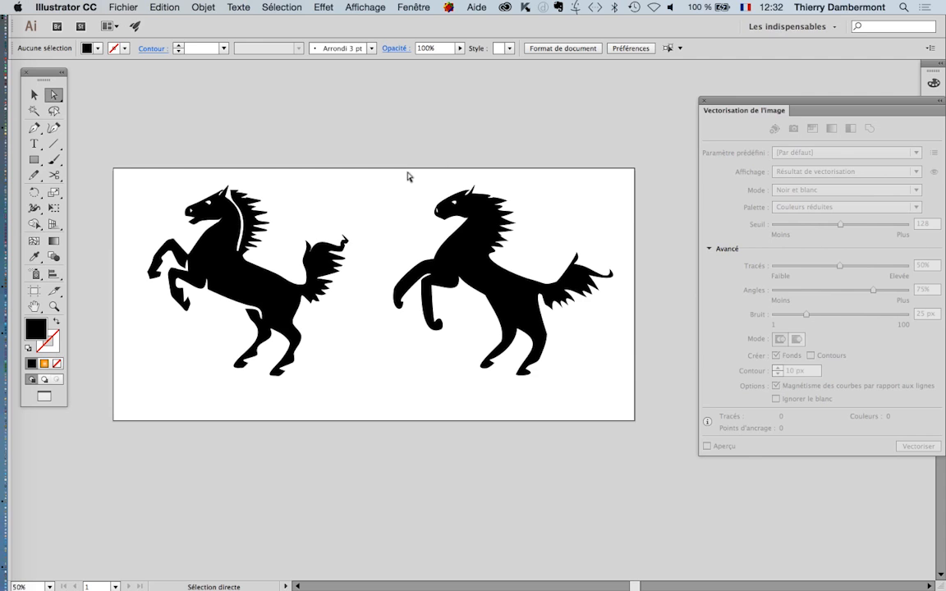
# Move the anchor points of the restyled horse's head forward, away from the mane
pyautogui.moveTo(412, 176); pyautogui.dragTo(425, 215)
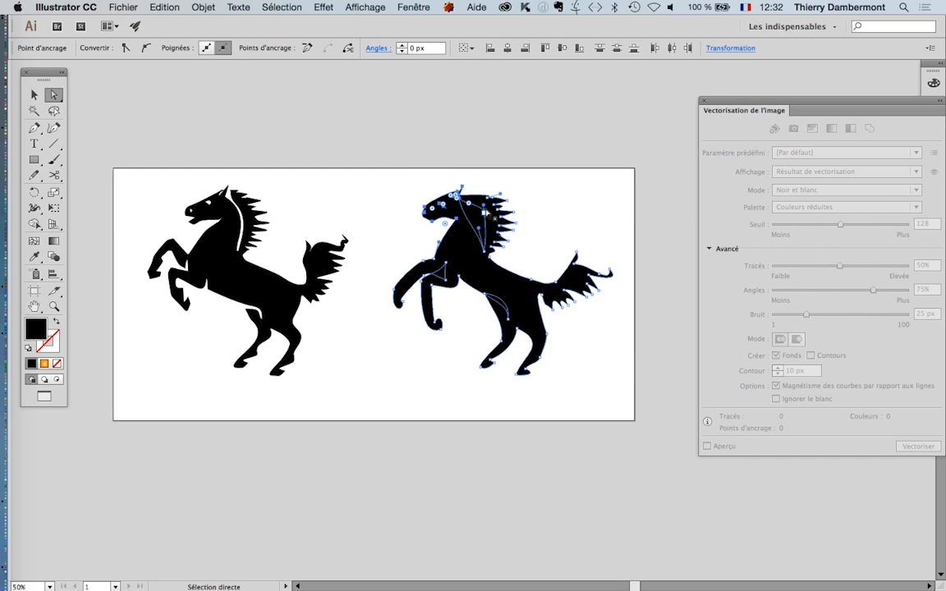
pyautogui.click(470, 182)
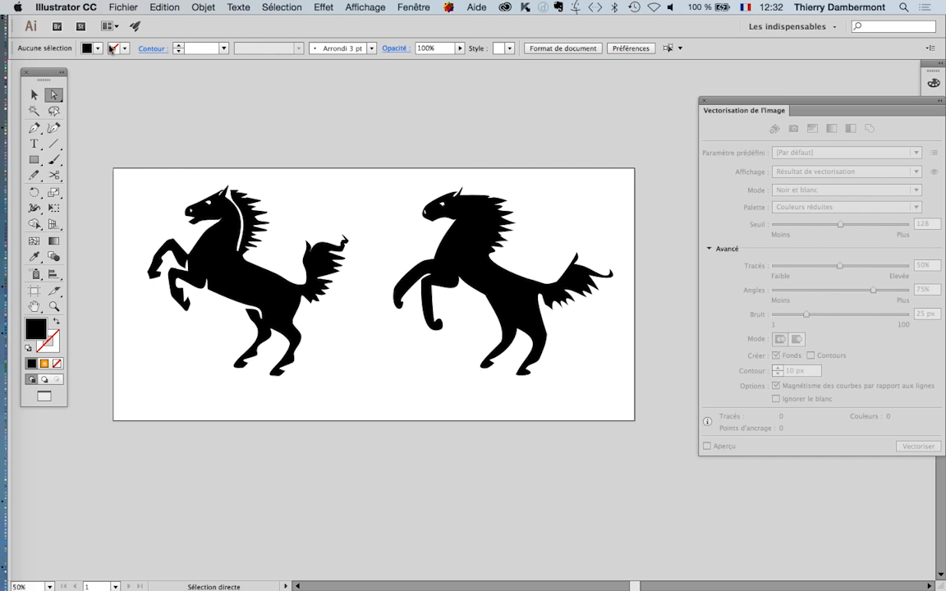
# Save the document as Sans titre - 6.ai in Adobe Illustrator format, with the Illustrator CC version and default options
pyautogui.click(122, 7)
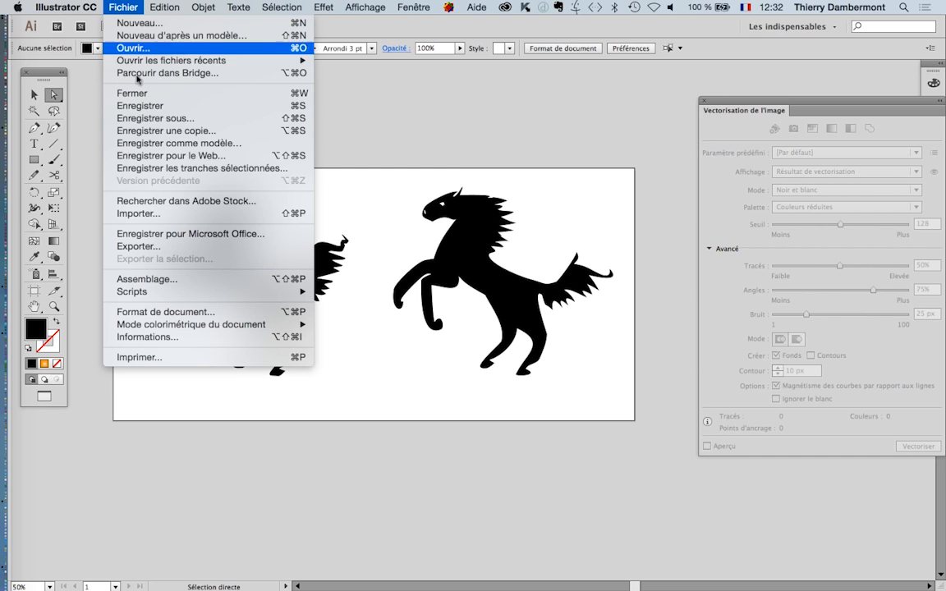
pyautogui.click(173, 121)
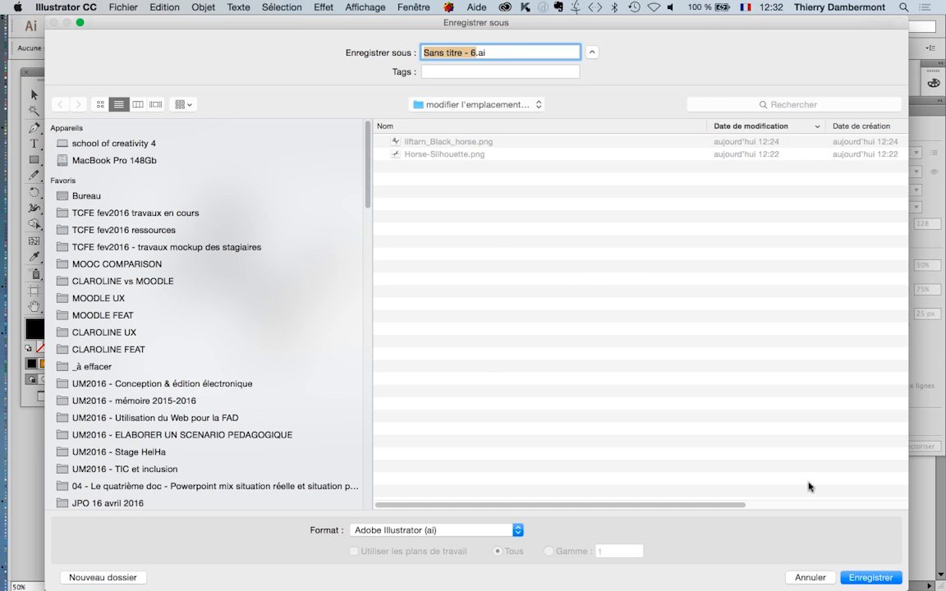
pyautogui.click(870, 577)
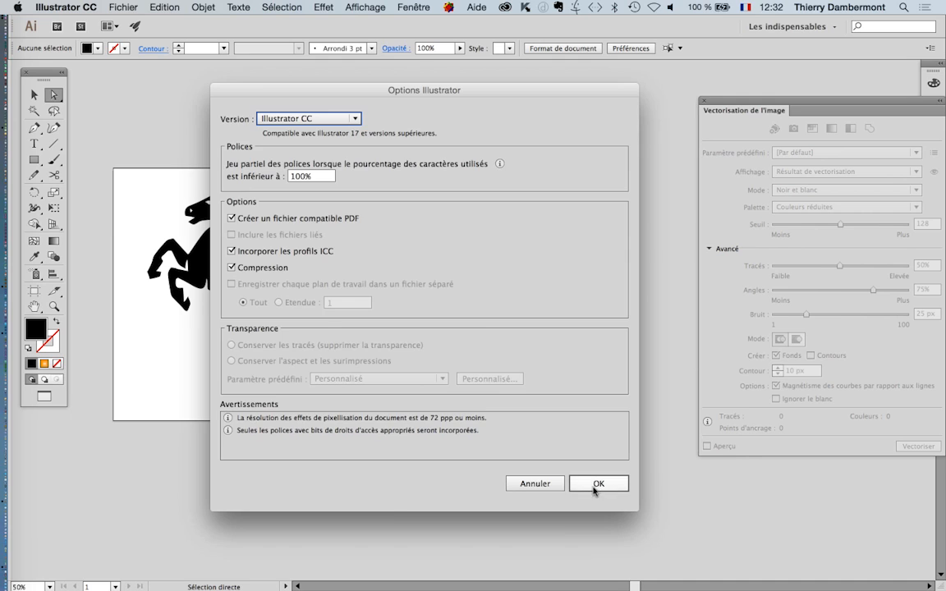
pyautogui.click(597, 540)
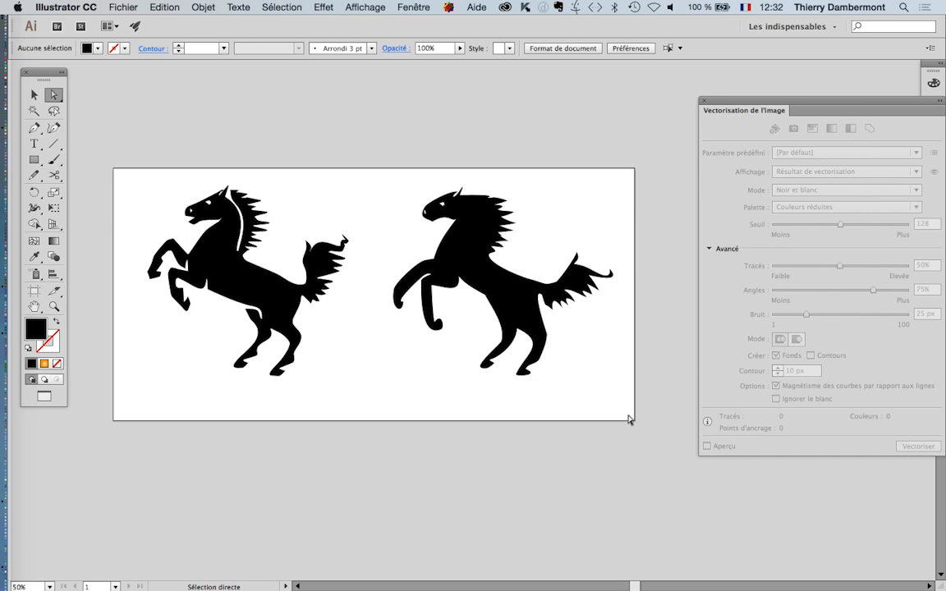
# Try rotating the mane's anchor points clockwise around a pivot at the top of the head, and undo the rotation
pyautogui.moveTo(476, 180); pyautogui.dragTo(529, 263)
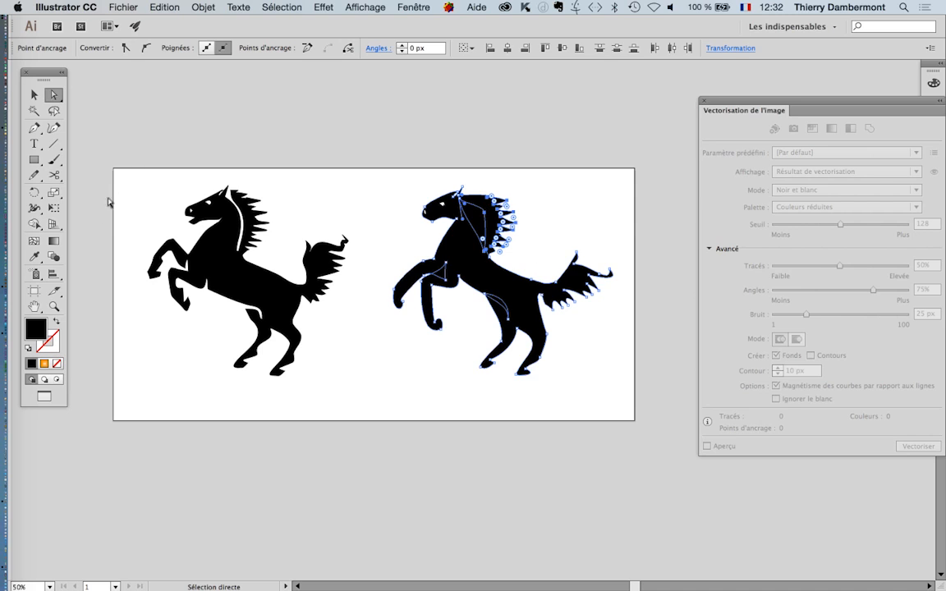
pyautogui.click(34, 191)
pyautogui.moveTo(495, 172); pyautogui.dragTo(545, 206)
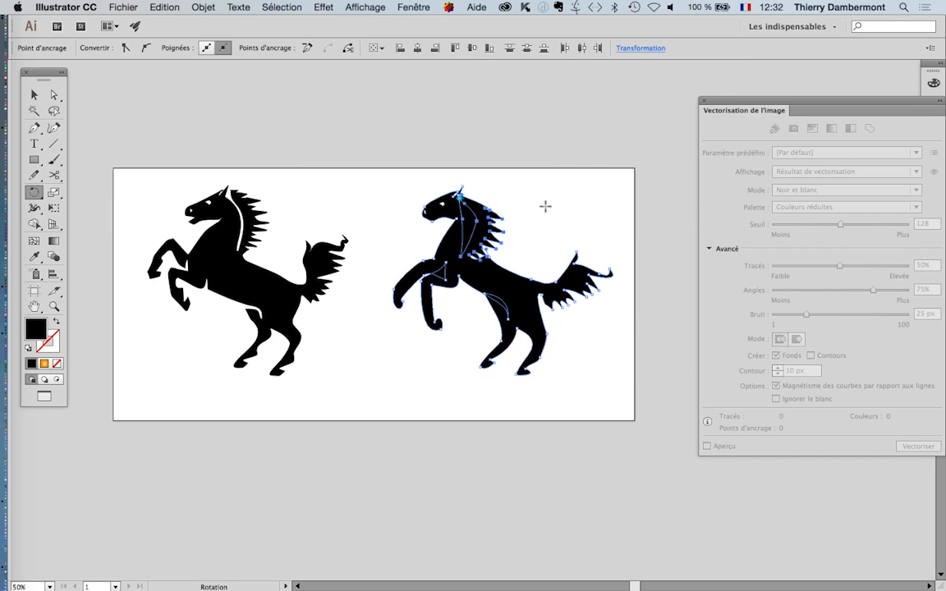
pyautogui.click(54, 94)
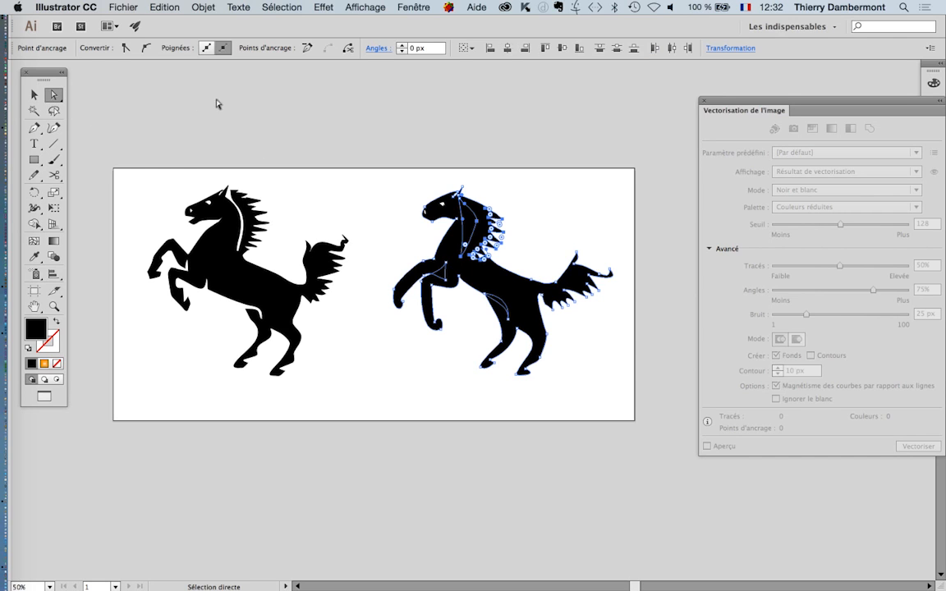
pyautogui.click(359, 258)
pyautogui.press('super+z')
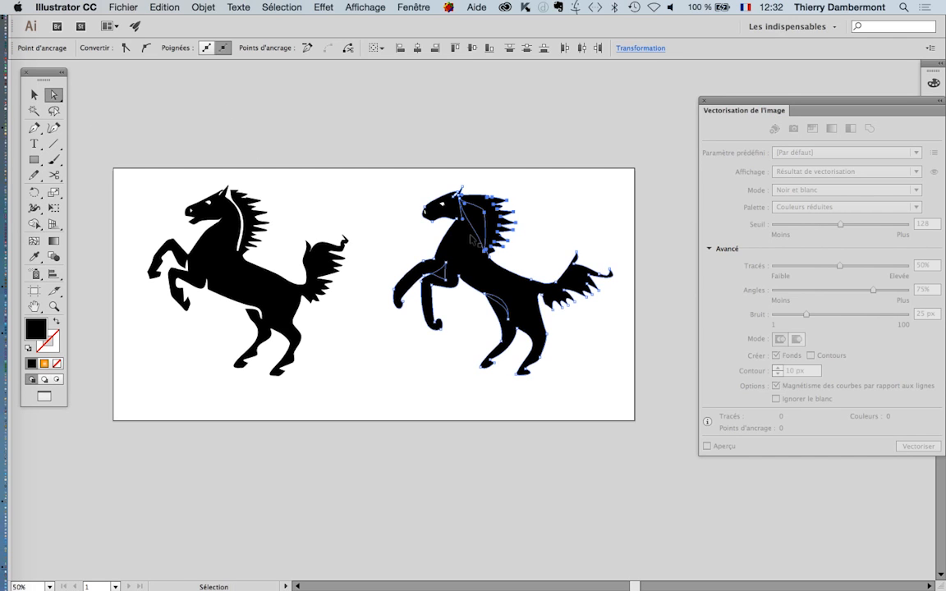
pyautogui.click(518, 186)
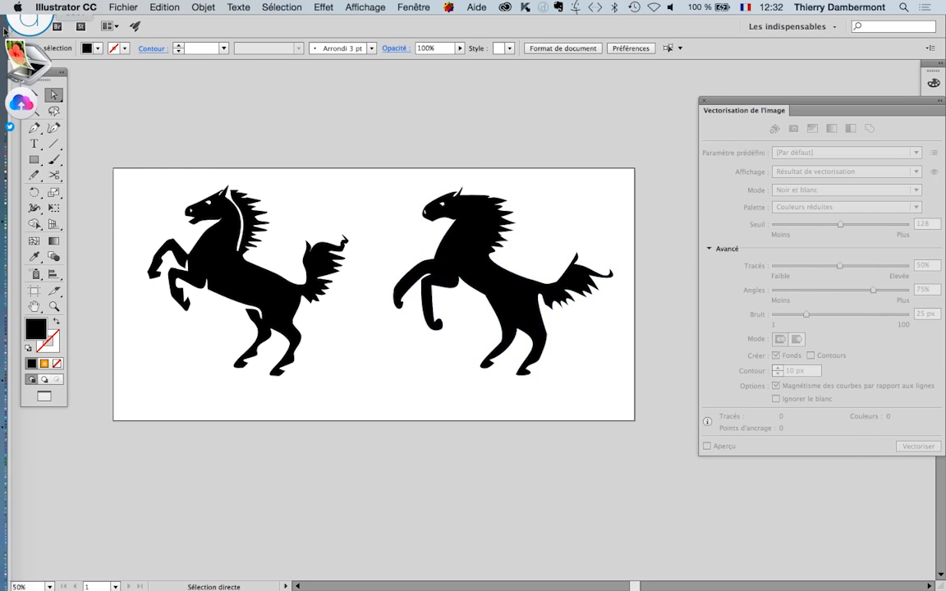
# Switch to Firefox, close the window holding the horse image tabs and hide the browser
pyautogui.click(15, 41)
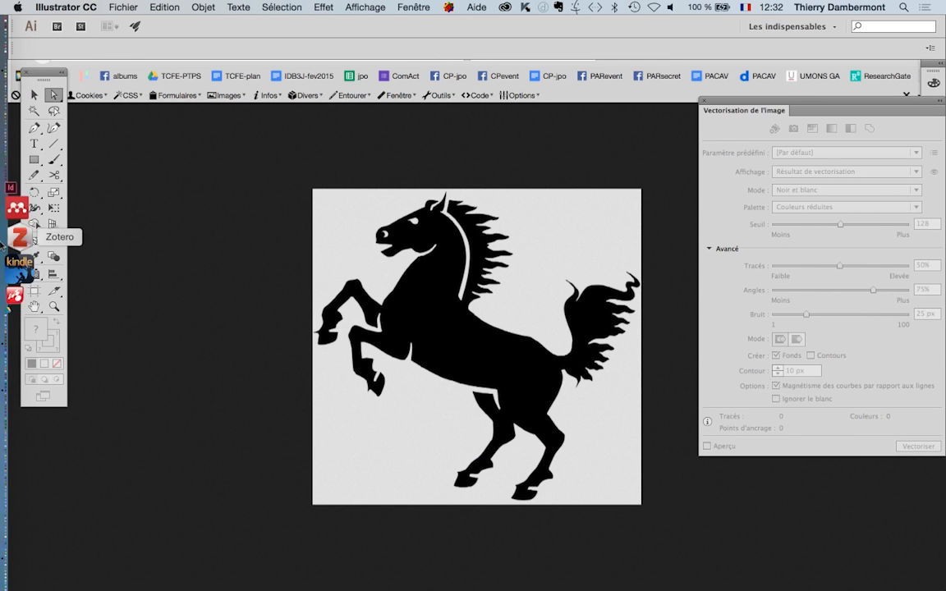
pyautogui.click(210, 266)
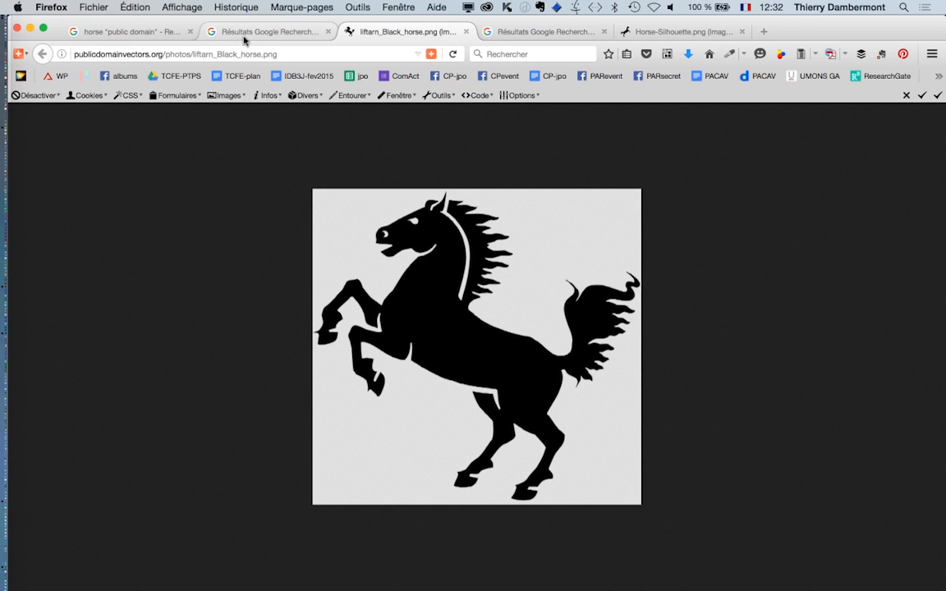
pyautogui.click(18, 28)
pyautogui.click(252, 272)
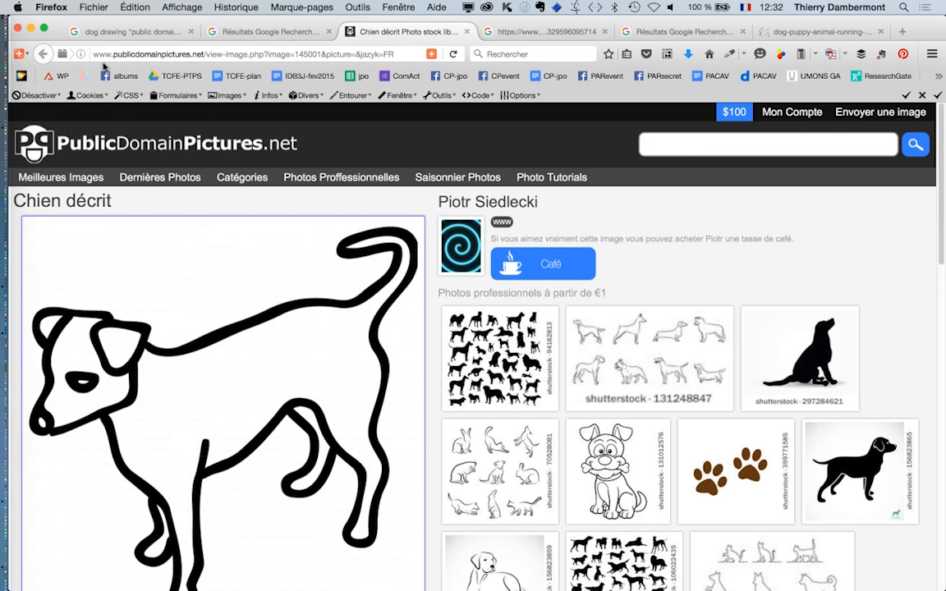
pyautogui.press('super+h')
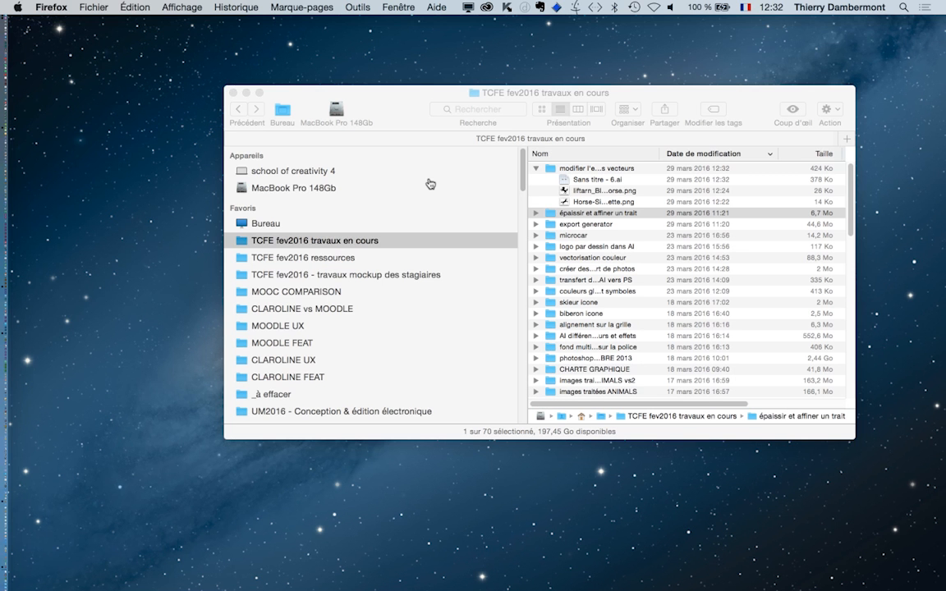